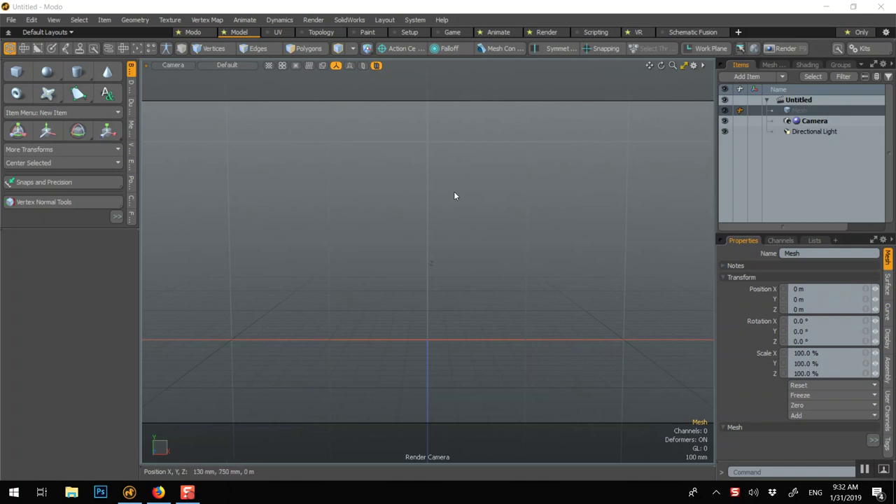
- Switch the viewport to the Left view and add a Backdrop Item to the scene
{"action": "left_click", "coordinate": [405, 193]}
{"action": "key", "text": "ctrl+space"}
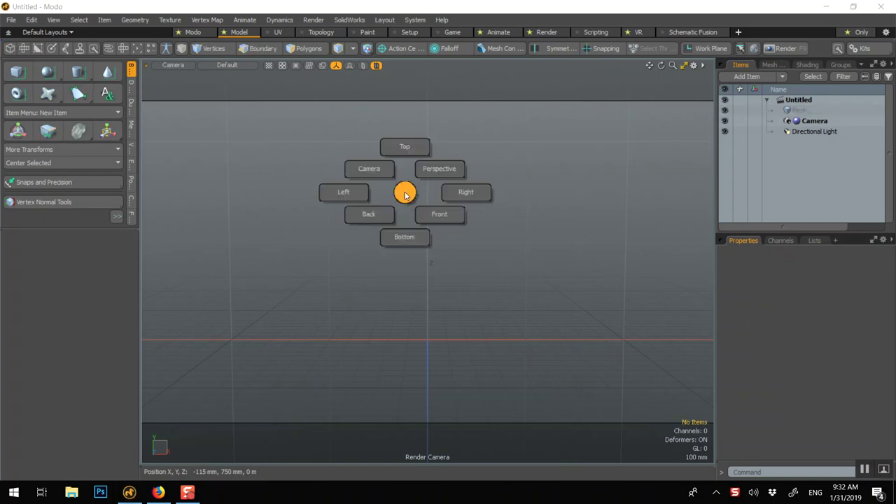
{"action": "left_click", "coordinate": [331, 192]}
{"action": "left_click", "coordinate": [765, 76]}
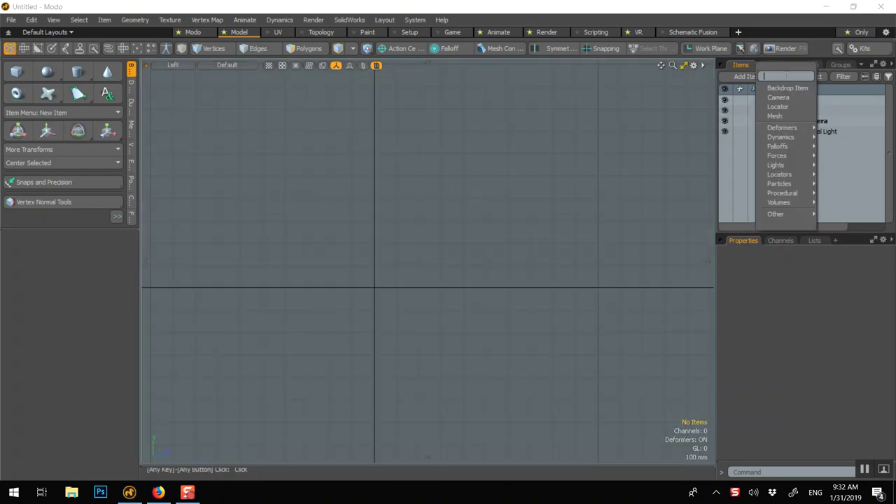
{"action": "left_click", "coordinate": [785, 87]}
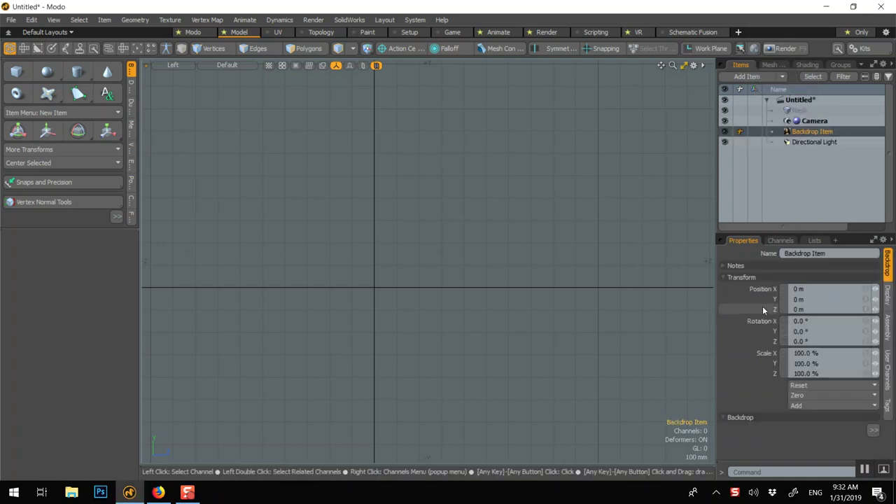
- Load the basic-chair_1to10_300dpi-crcleaned image from the Desktop as the backdrop's image
{"action": "left_click", "coordinate": [740, 277]}
{"action": "left_click", "coordinate": [834, 305]}
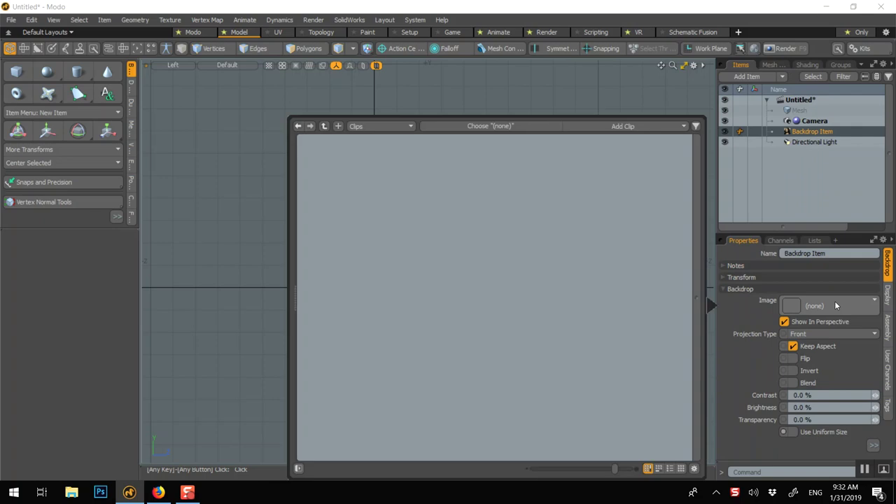
{"action": "left_click", "coordinate": [609, 125]}
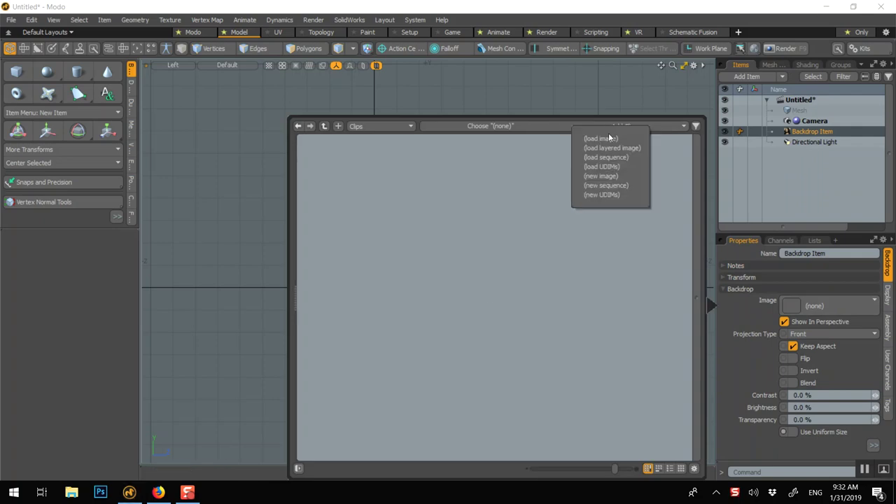
{"action": "left_click", "coordinate": [608, 138]}
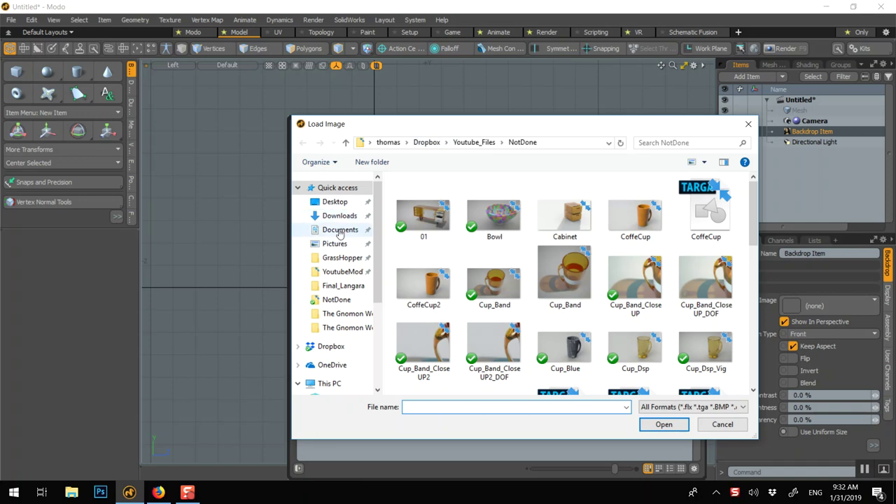
{"action": "left_click", "coordinate": [328, 203]}
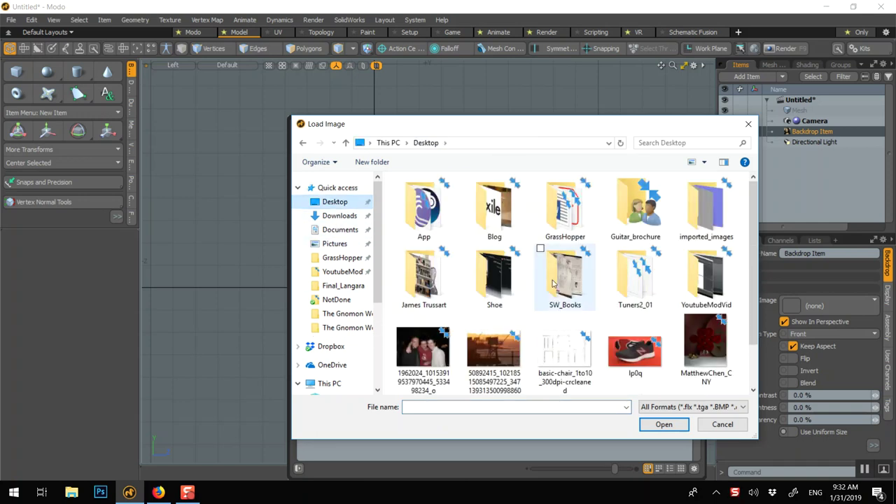
{"action": "double_click", "coordinate": [562, 339]}
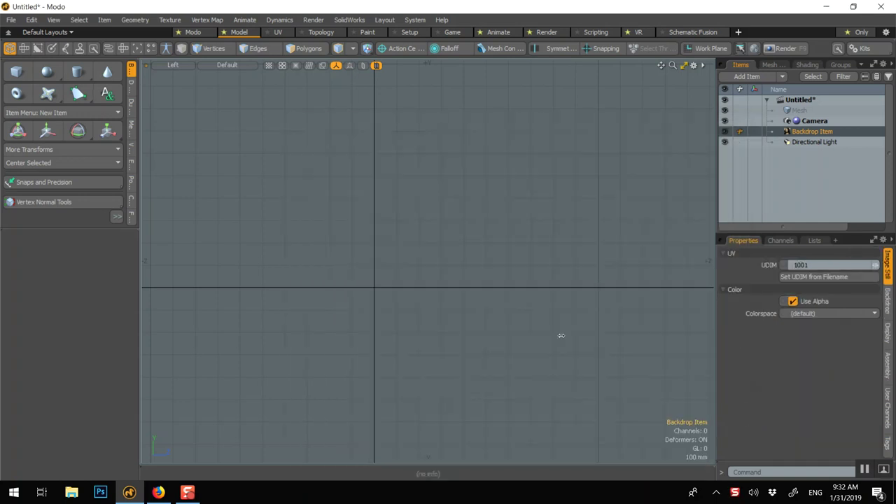
- Show the backdrop in the four-view layout and set its transparency to 80%
{"action": "scroll", "coordinate": [472, 239], "scroll_direction": "down", "scroll_amount": 6}
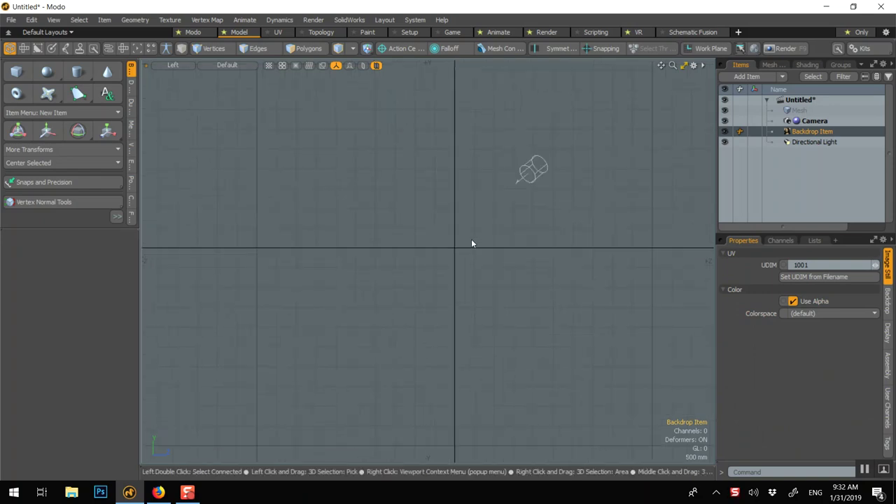
{"action": "left_click", "coordinate": [687, 65]}
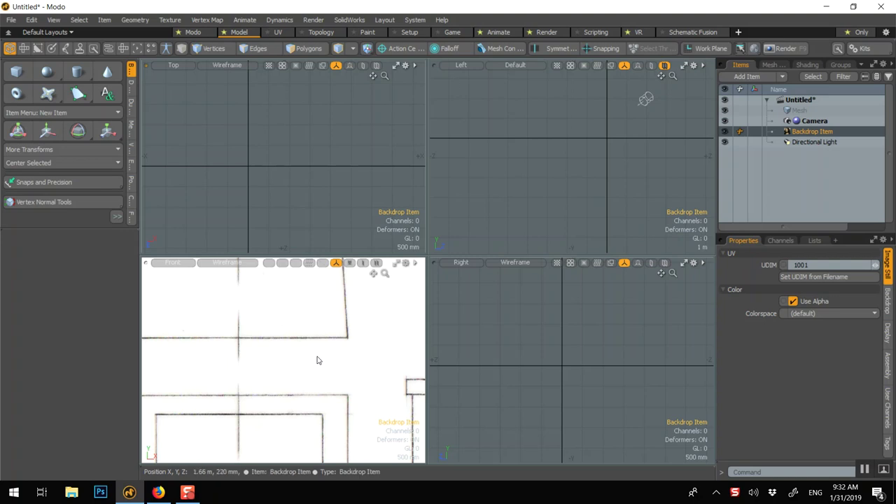
{"action": "scroll", "coordinate": [316, 359], "scroll_direction": "down", "scroll_amount": 4}
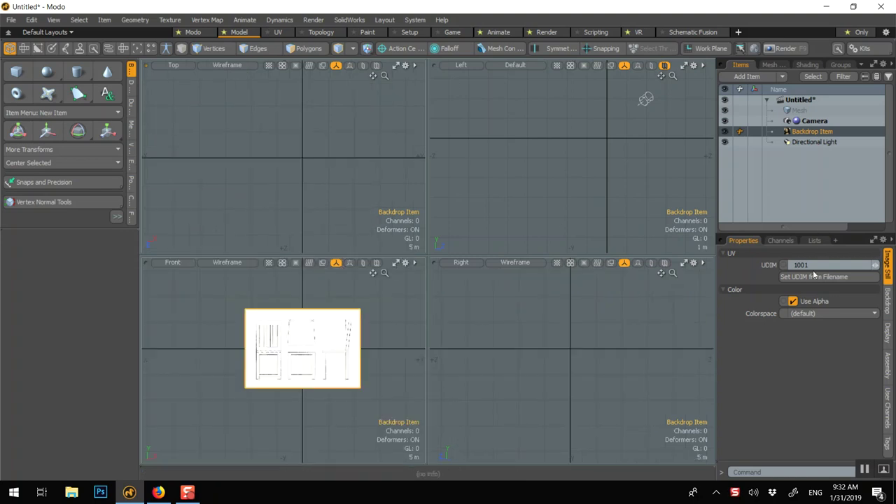
{"action": "left_click", "coordinate": [889, 300]}
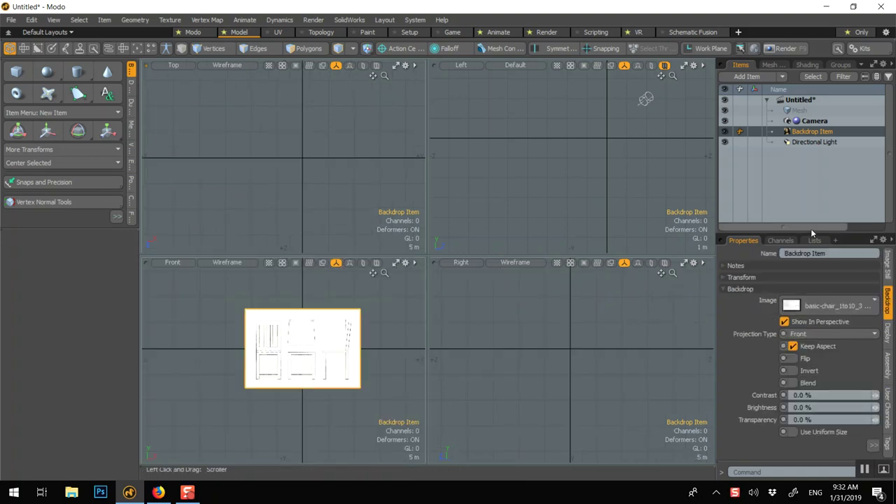
{"action": "left_click_drag", "start_coordinate": [812, 230], "coordinate": [811, 159]}
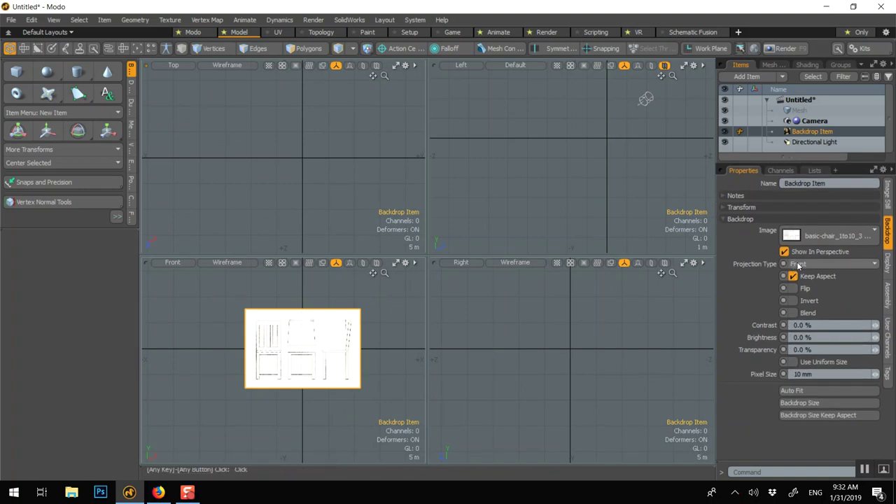
{"action": "left_click", "coordinate": [801, 349]}
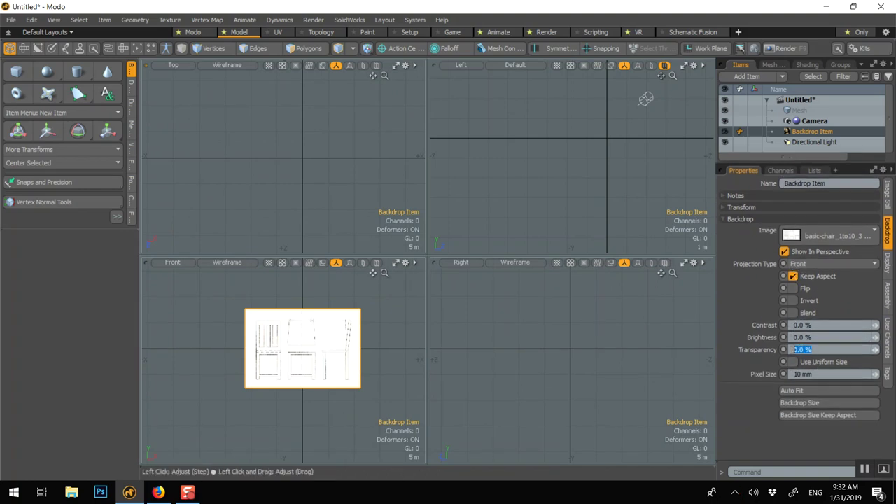
{"action": "type", "text": "80"}
{"action": "key", "text": "Return"}
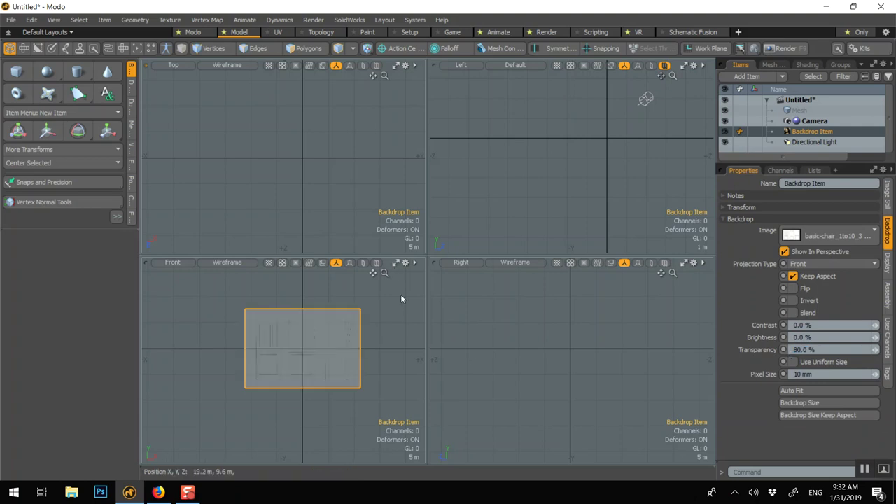
- Maximize the Front view and examine the chair reference drawings with the Mesh item selected
{"action": "left_click", "coordinate": [395, 263]}
{"action": "scroll", "coordinate": [445, 261], "scroll_direction": "up", "scroll_amount": 5}
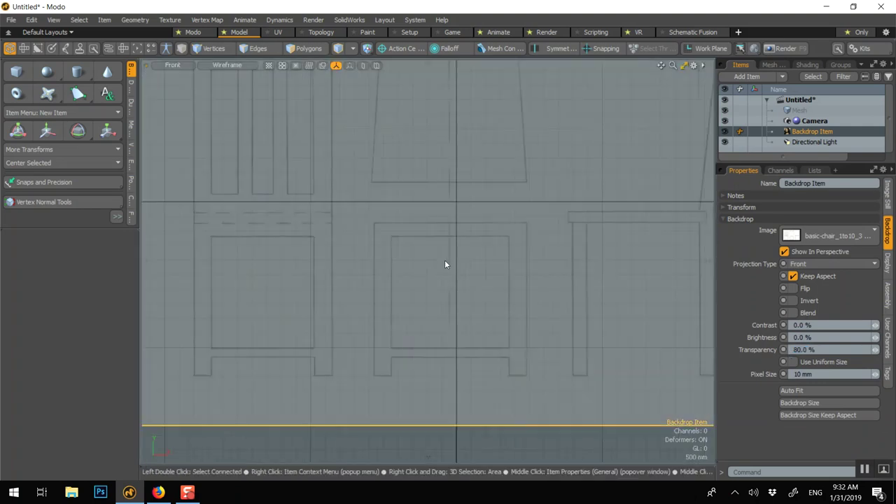
{"action": "scroll", "coordinate": [444, 264], "scroll_direction": "down", "scroll_amount": 2}
{"action": "scroll", "coordinate": [414, 175], "scroll_direction": "down", "scroll_amount": 2}
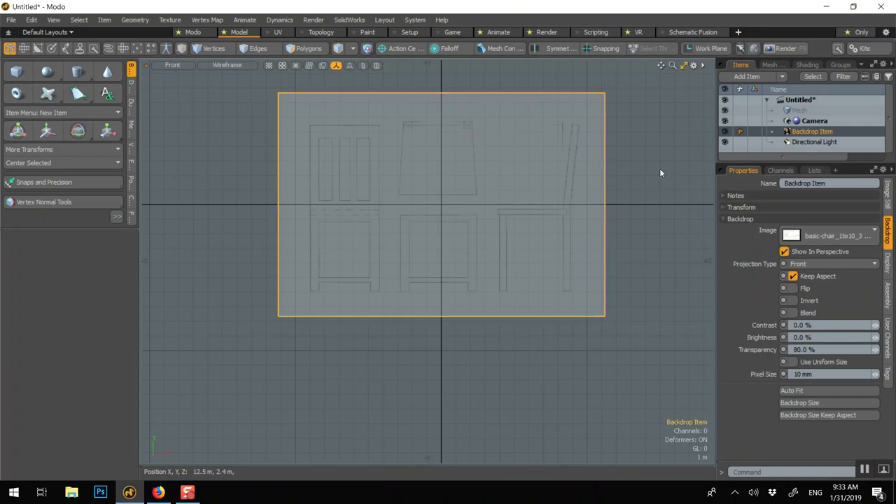
{"action": "left_click", "coordinate": [799, 110]}
{"action": "scroll", "coordinate": [483, 175], "scroll_direction": "up", "scroll_amount": 1}
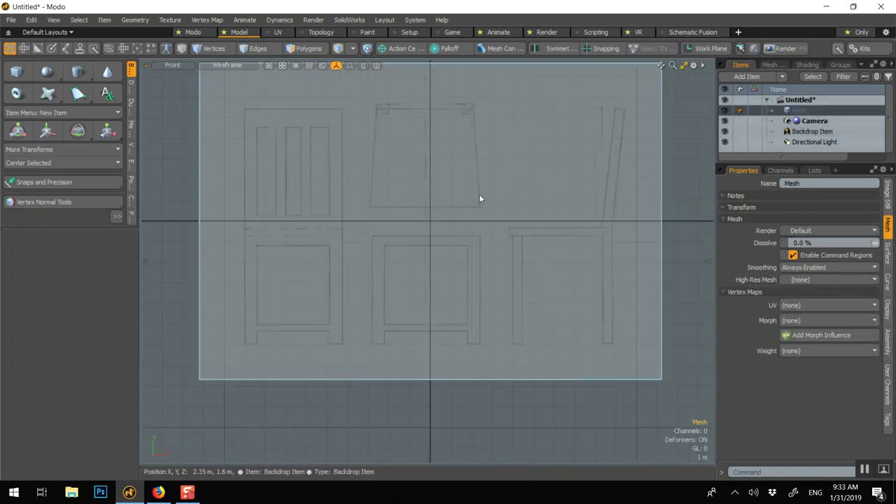
{"action": "scroll", "coordinate": [278, 118], "scroll_direction": "up", "scroll_amount": 1}
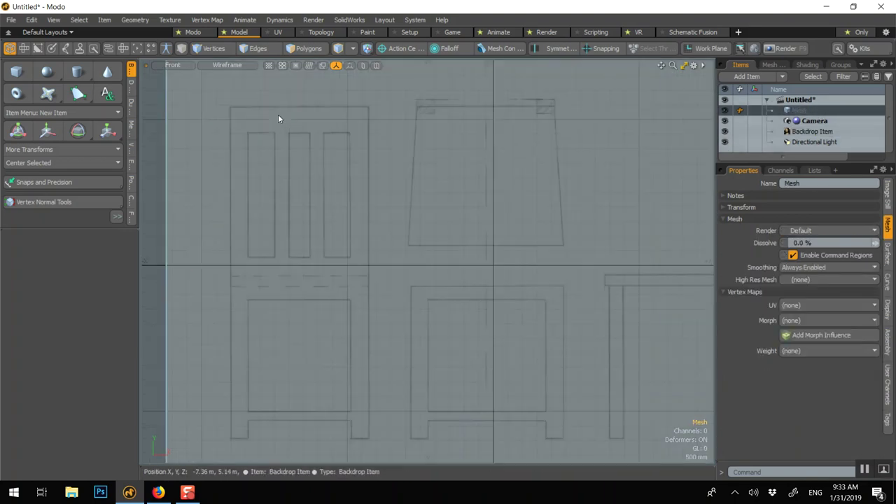
{"action": "scroll", "coordinate": [278, 119], "scroll_direction": "down", "scroll_amount": 1}
{"action": "scroll", "coordinate": [302, 111], "scroll_direction": "down", "scroll_amount": 1}
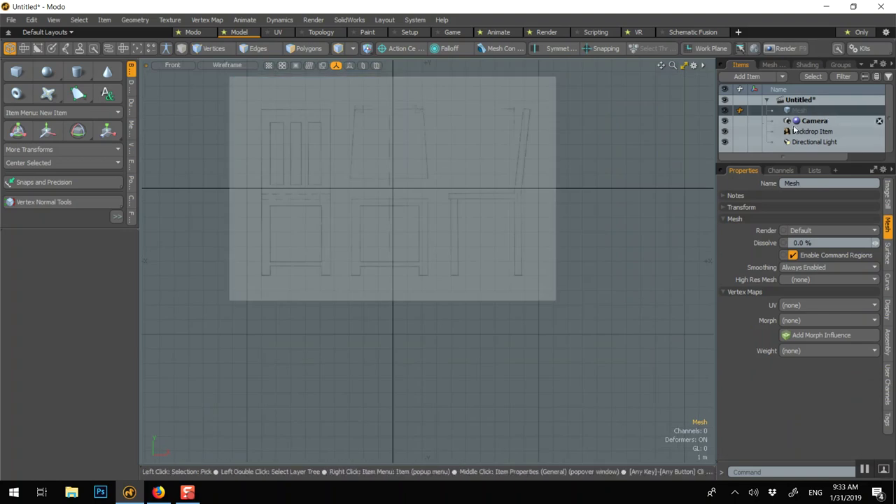
- Delete the Backdrop Item from the scene
{"action": "left_click", "coordinate": [805, 131]}
{"action": "key", "text": "Delete"}
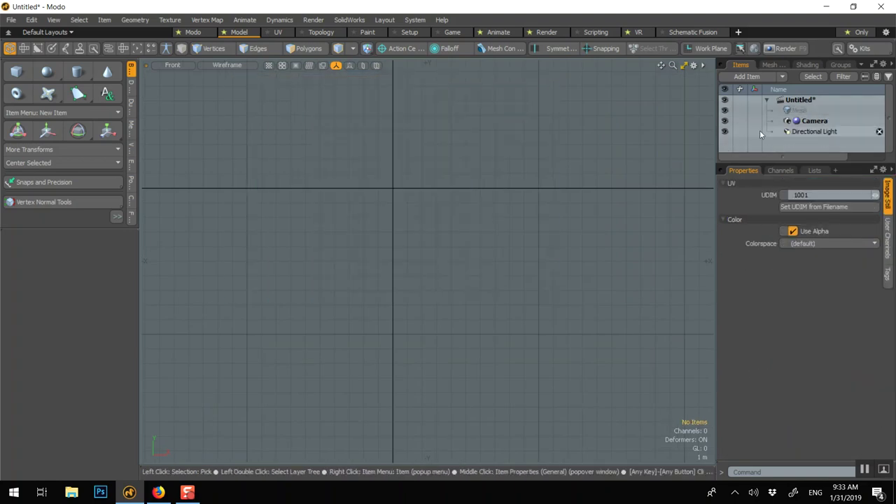
{"action": "scroll", "coordinate": [435, 184], "scroll_direction": "up", "scroll_amount": 1}
{"action": "left_click_drag", "start_coordinate": [435, 184], "coordinate": [458, 220], "text": "alt+shift"}
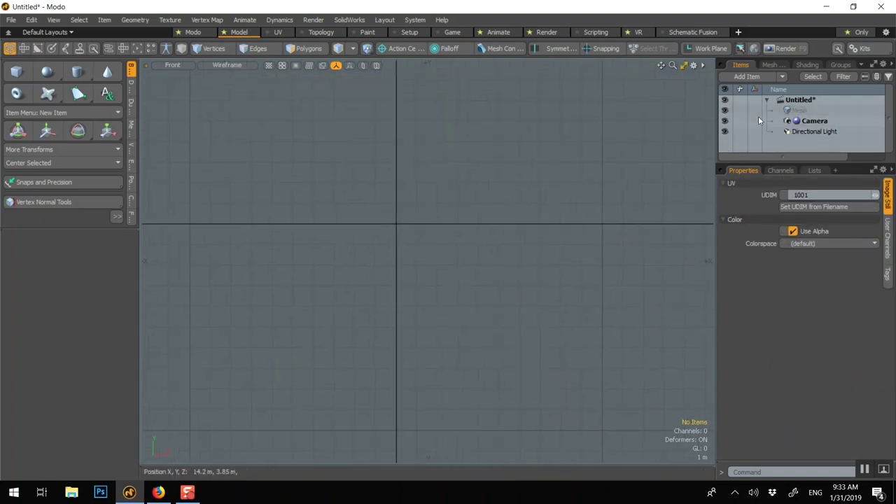
- In the empty Mesh item, start a B-Spline with six points, rising from the ground line over a tall hump to about X -740 mm, Y 2.02 m
{"action": "left_click", "coordinate": [802, 111]}
{"action": "left_click_drag", "start_coordinate": [434, 157], "coordinate": [433, 198], "text": "alt+shift"}
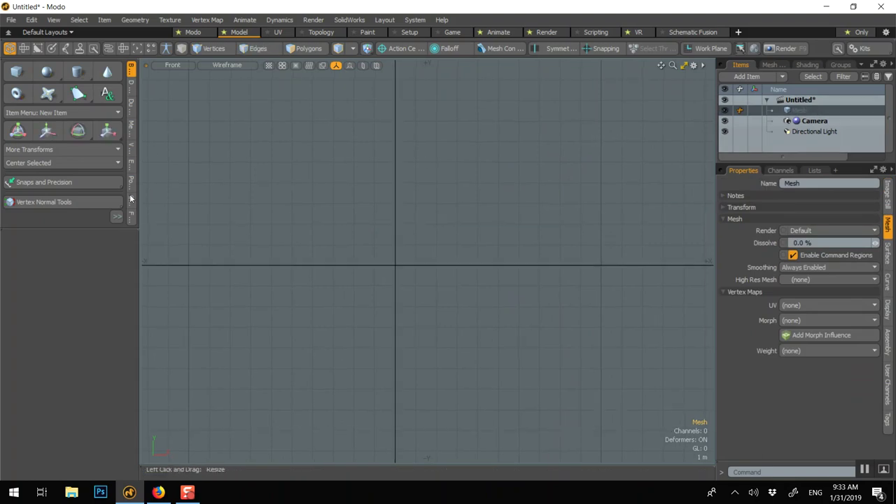
{"action": "right_click", "coordinate": [85, 99]}
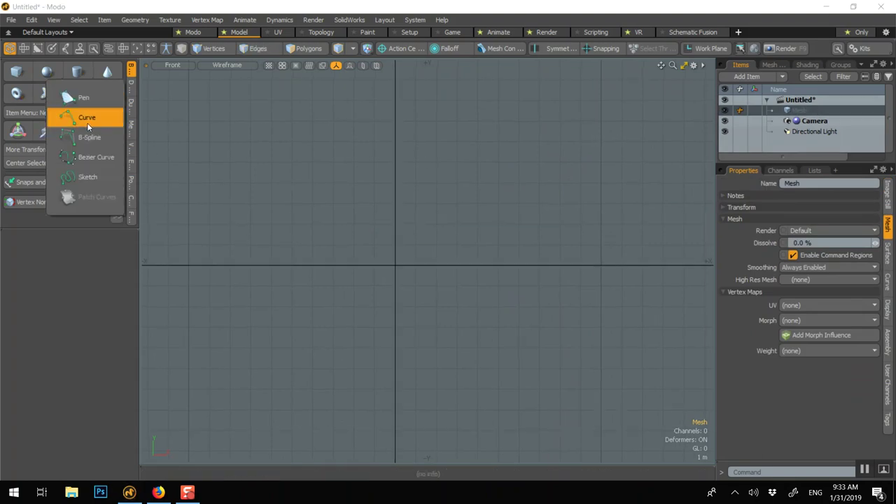
{"action": "left_click", "coordinate": [55, 142]}
{"action": "left_click_drag", "start_coordinate": [279, 208], "coordinate": [289, 280], "text": "alt+shift"}
{"action": "scroll", "coordinate": [326, 245], "scroll_direction": "up", "scroll_amount": 2}
{"action": "scroll", "coordinate": [326, 246], "scroll_direction": "down", "scroll_amount": 1}
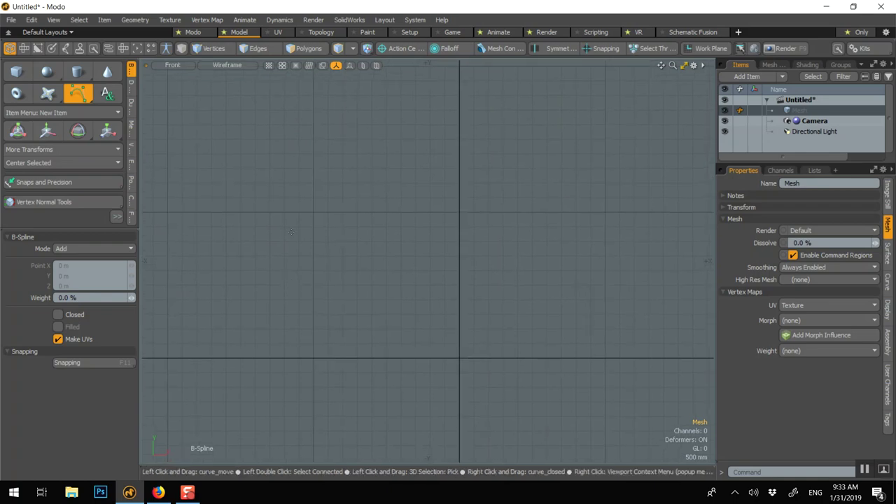
{"action": "left_click", "coordinate": [300, 357]}
{"action": "left_click", "coordinate": [315, 211]}
{"action": "left_click", "coordinate": [343, 162]}
{"action": "left_click_drag", "start_coordinate": [383, 151], "coordinate": [377, 153]}
{"action": "left_click_drag", "start_coordinate": [431, 198], "coordinate": [426, 207]}
{"action": "left_click", "coordinate": [437, 299]}
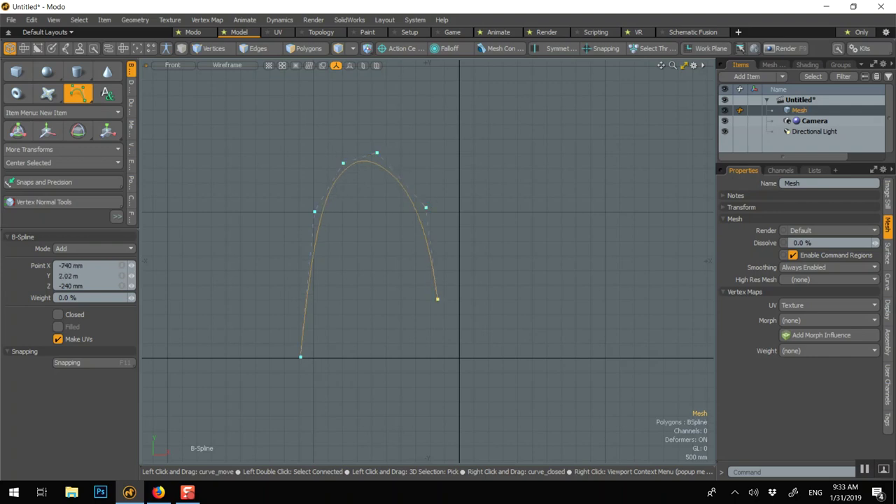
- Extend the B-Spline with four more points through a valley and a second hump, ending on the ground line
{"action": "left_click", "coordinate": [498, 297]}
{"action": "left_click", "coordinate": [537, 243]}
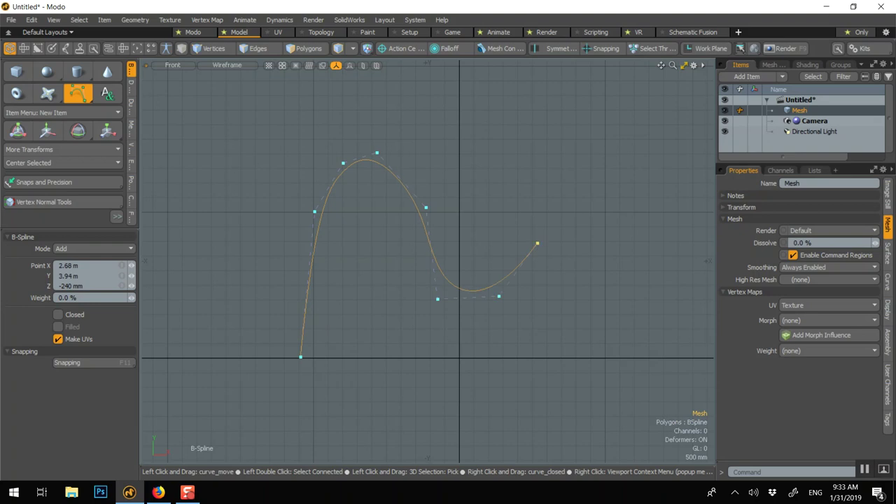
{"action": "left_click", "coordinate": [592, 221]}
{"action": "left_click_drag", "start_coordinate": [635, 333], "coordinate": [613, 358]}
- Reshape the B-Spline's first hump and valley by moving control points, placing the second point at about X -4.78 m, Y 3.82 m
{"action": "left_click_drag", "start_coordinate": [317, 215], "coordinate": [320, 247]}
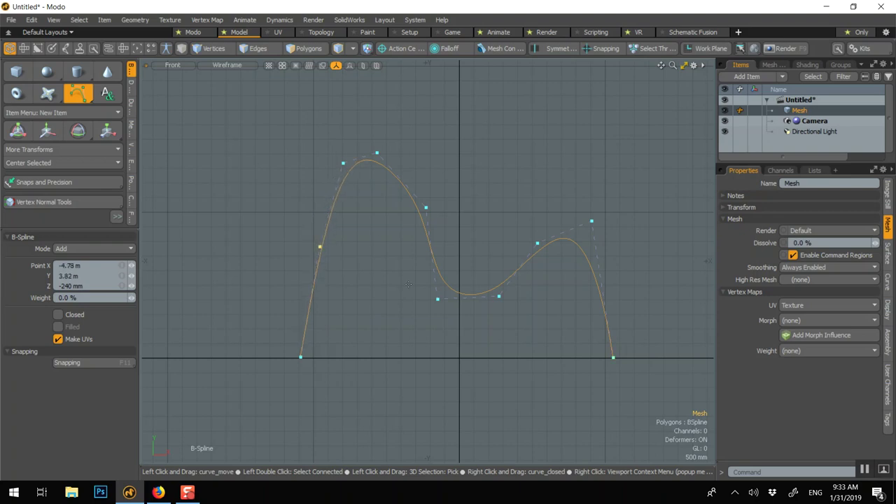
{"action": "left_click_drag", "start_coordinate": [437, 301], "coordinate": [446, 317]}
{"action": "left_click_drag", "start_coordinate": [425, 207], "coordinate": [414, 210]}
{"action": "left_click_drag", "start_coordinate": [382, 151], "coordinate": [387, 146]}
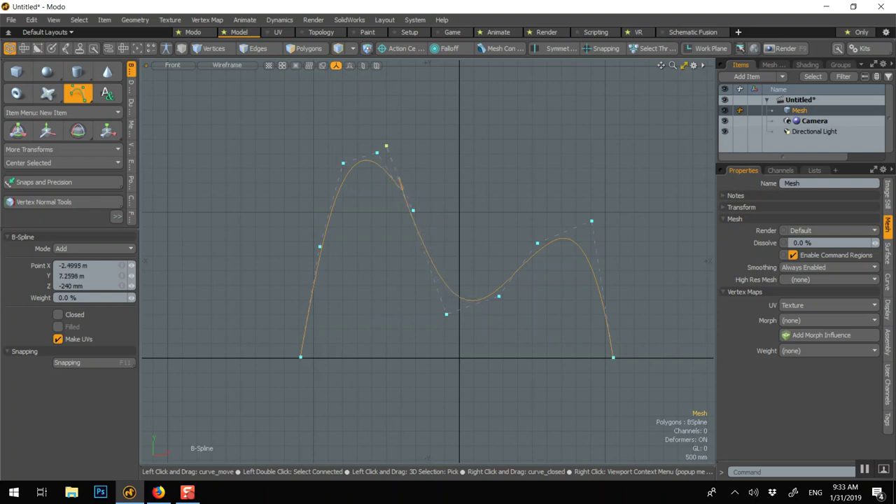
{"action": "key", "text": "ctrl+z"}
{"action": "left_click", "coordinate": [377, 153]}
{"action": "left_click_drag", "start_coordinate": [378, 155], "coordinate": [387, 160]}
- Lower the second hump's two control points, placing the outer one at about X 4.16 m, Y 3.28 m, and finish the curve
{"action": "left_click_drag", "start_coordinate": [592, 221], "coordinate": [580, 263]}
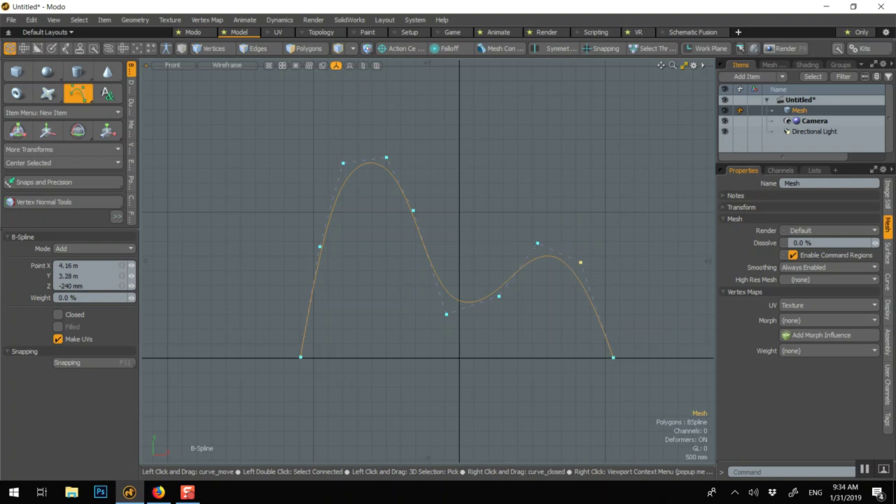
{"action": "left_click_drag", "start_coordinate": [537, 244], "coordinate": [529, 267]}
{"action": "key", "text": "space"}
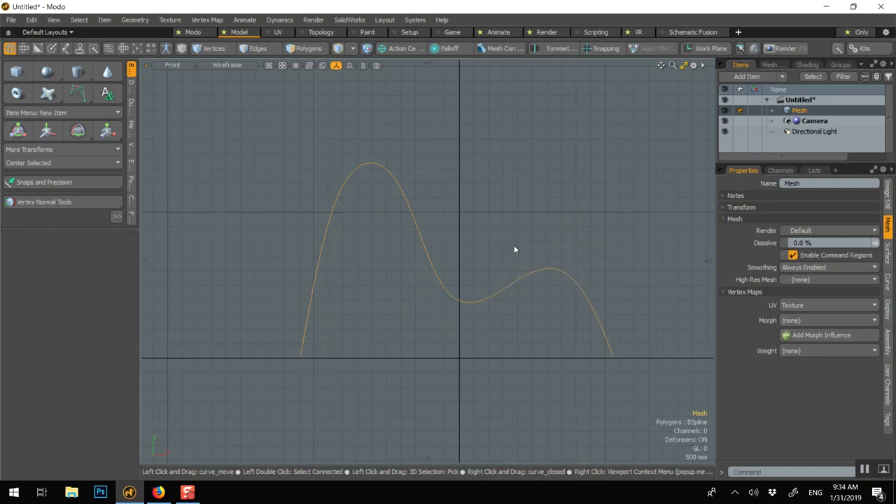
- Rename the curve's mesh item to crvs and add a new empty mesh item
{"action": "double_click", "coordinate": [802, 114]}
{"action": "type", "text": "cr"}
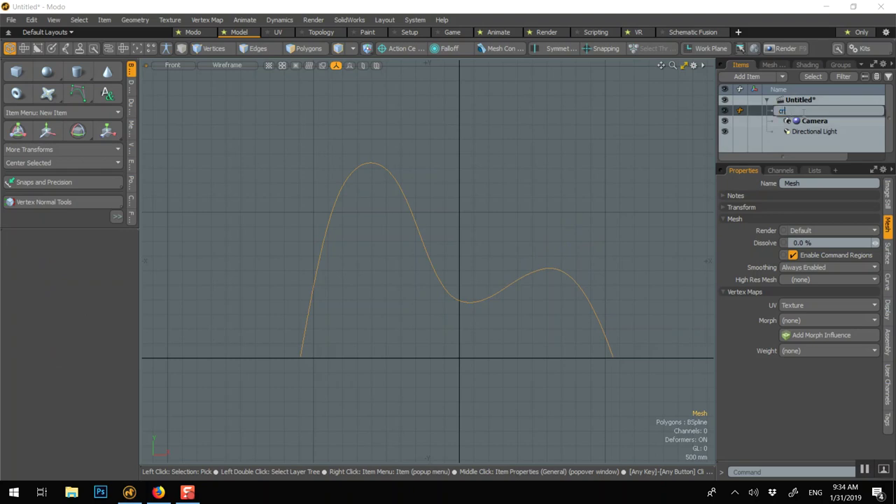
{"action": "type", "text": "vs"}
{"action": "key", "text": "Return"}
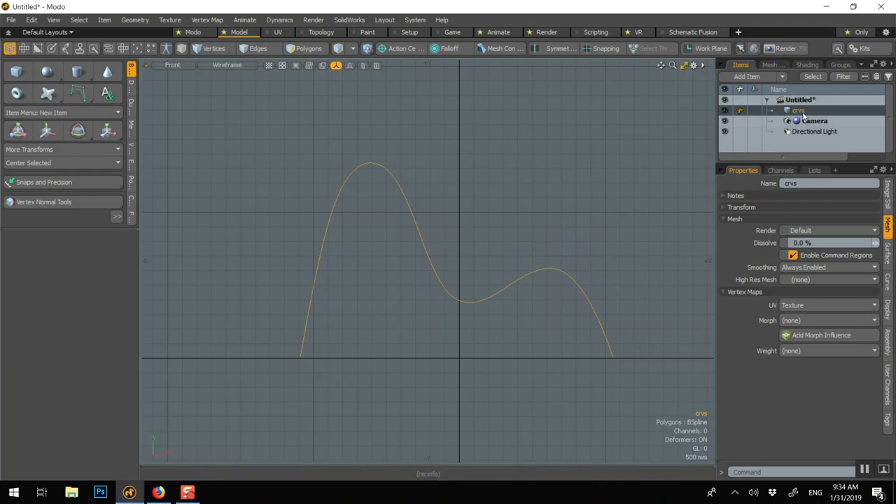
{"action": "left_click", "coordinate": [724, 110]}
{"action": "left_click", "coordinate": [724, 111]}
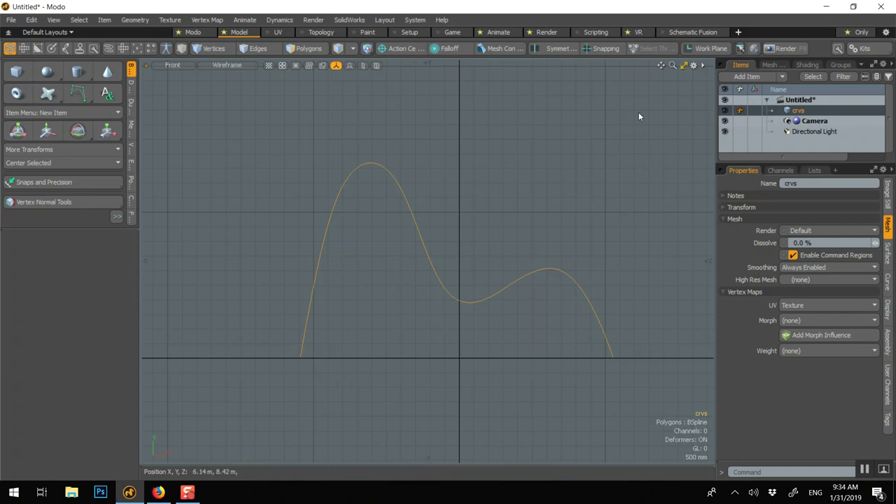
{"action": "key", "text": "n"}
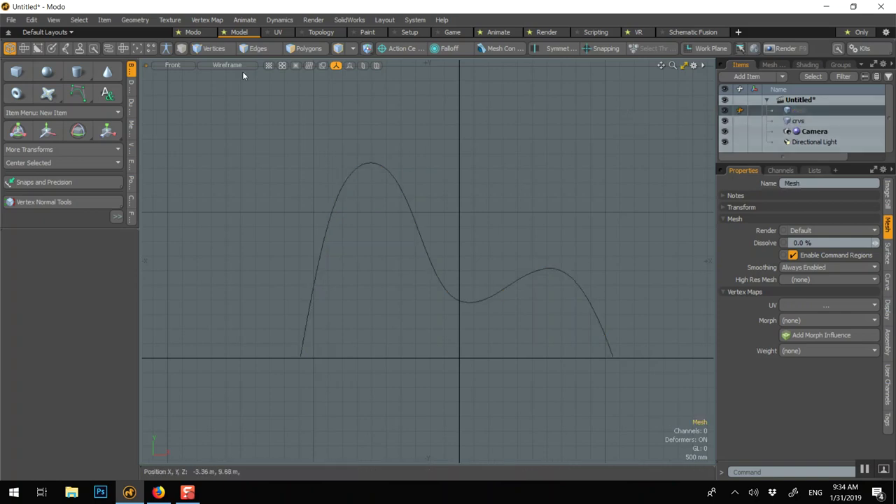
- Set up the Pen tool in Polygon type with Wall Mode on Both Sides and an offset of 220 mm
{"action": "left_click_drag", "start_coordinate": [79, 91], "coordinate": [69, 55]}
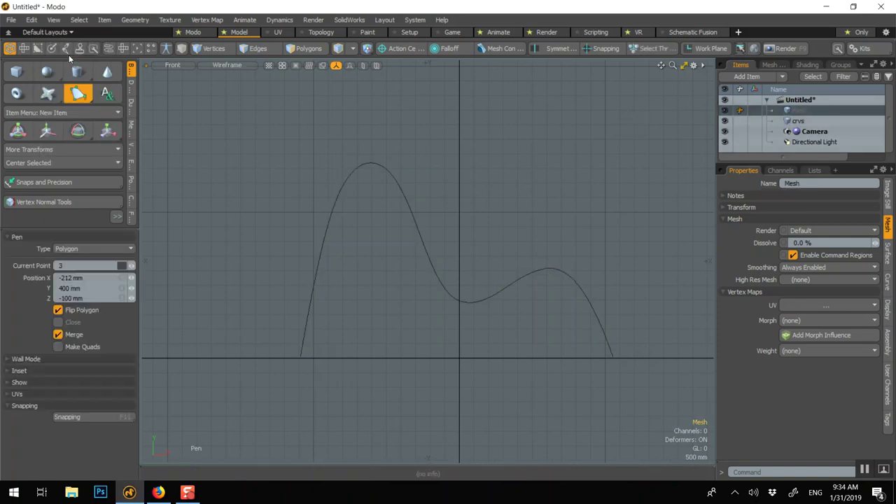
{"action": "left_click", "coordinate": [45, 357]}
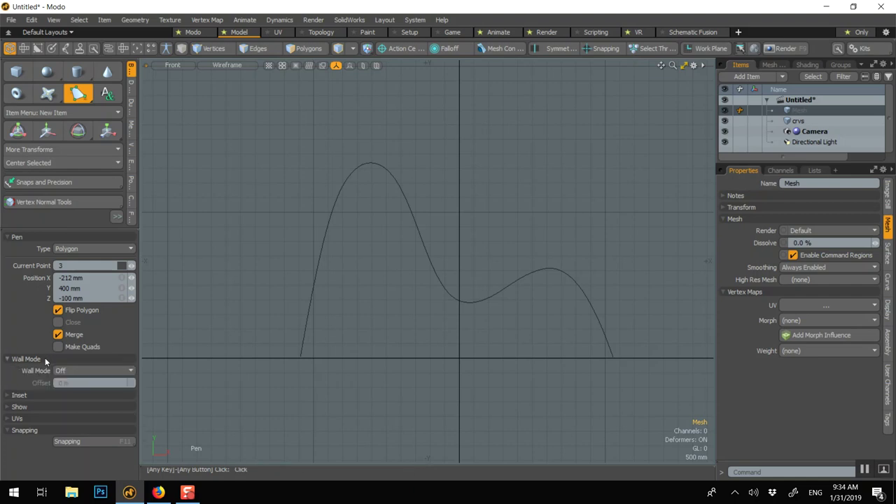
{"action": "left_click", "coordinate": [89, 371]}
{"action": "left_click", "coordinate": [85, 396]}
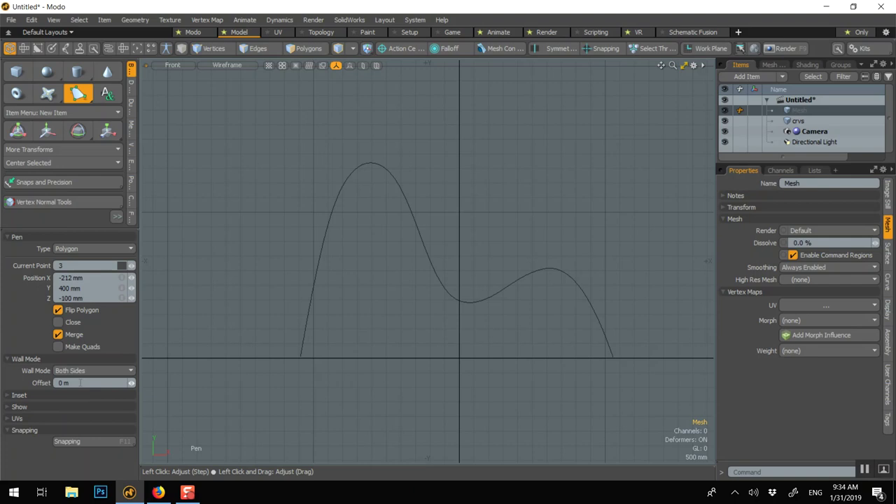
{"action": "left_click", "coordinate": [63, 382]}
{"action": "type", "text": "220"}
{"action": "key", "text": "Return"}
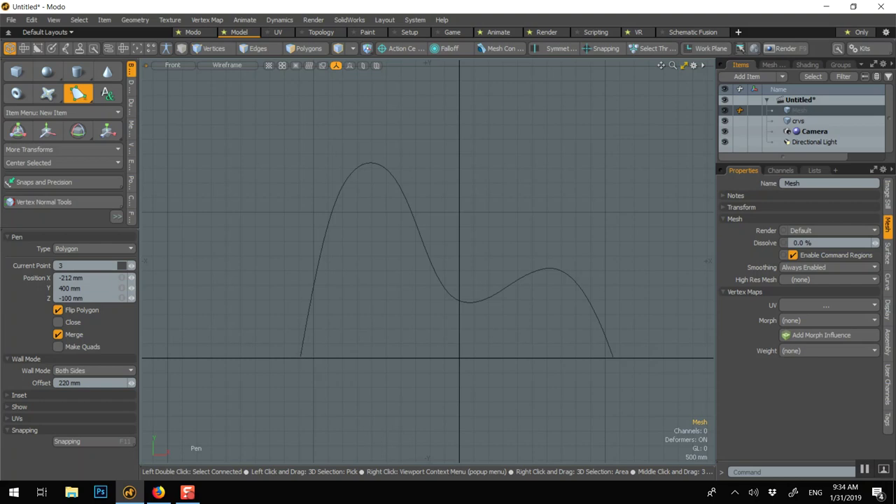
- Trace the curve with five wall points, from its ground-line start over the first hump and down towards the valley
{"action": "left_click", "coordinate": [301, 356]}
{"action": "left_click_drag", "start_coordinate": [305, 295], "coordinate": [314, 295]}
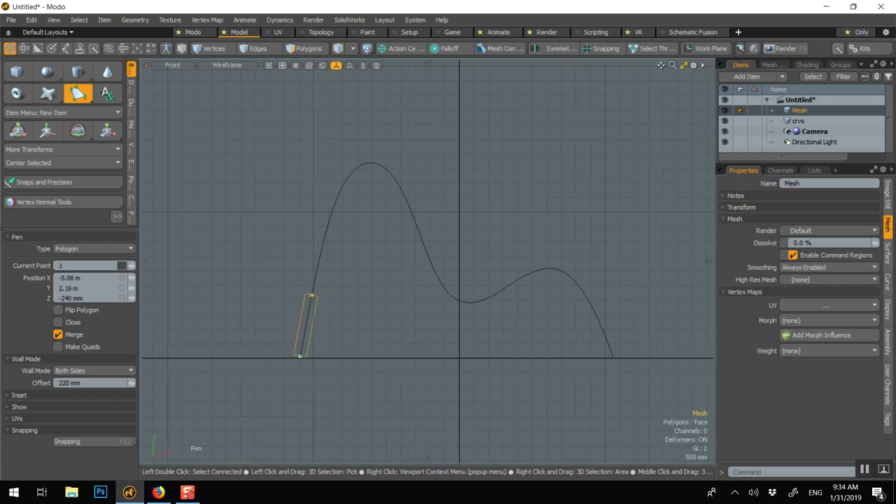
{"action": "left_click_drag", "start_coordinate": [324, 216], "coordinate": [326, 224]}
{"action": "left_click_drag", "start_coordinate": [361, 162], "coordinate": [363, 164]}
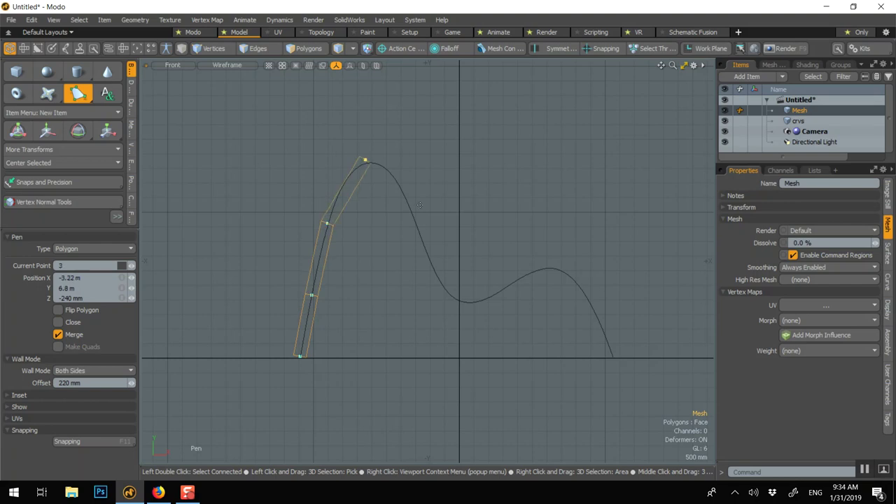
{"action": "left_click_drag", "start_coordinate": [418, 208], "coordinate": [416, 219]}
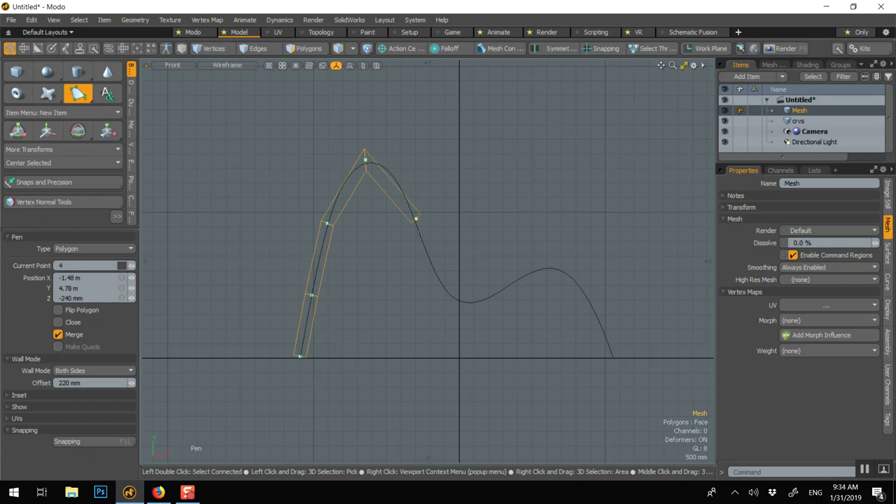
{"action": "left_click", "coordinate": [437, 284]}
{"action": "left_click", "coordinate": [460, 302]}
{"action": "left_click_drag", "start_coordinate": [537, 271], "coordinate": [527, 279]}
{"action": "key", "text": "ctrl+z"}
{"action": "key", "text": "ctrl+z"}
- Move the fifth wall point to about X -20 mm, Y 1.9 m, and continue over the second hump to the ground line, finishing the strip
{"action": "left_click_drag", "start_coordinate": [439, 289], "coordinate": [457, 302]}
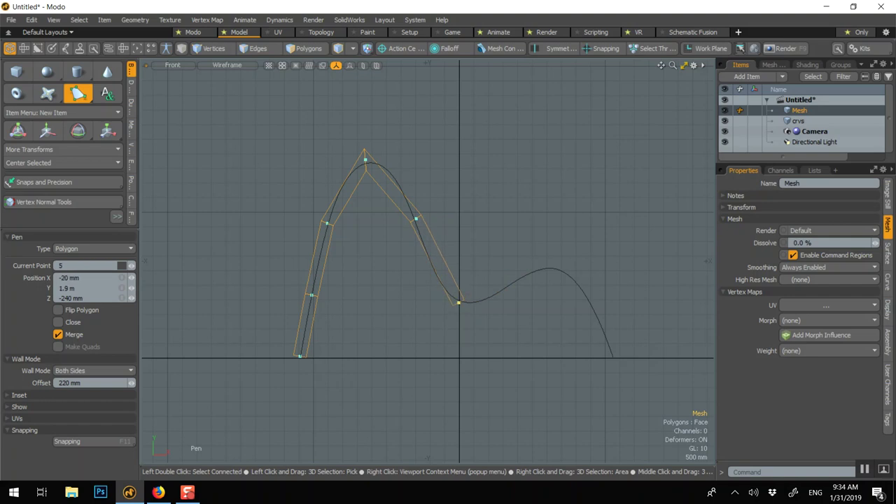
{"action": "left_click", "coordinate": [535, 269]}
{"action": "left_click_drag", "start_coordinate": [534, 269], "coordinate": [548, 266]}
{"action": "left_click", "coordinate": [584, 287]}
{"action": "left_click", "coordinate": [615, 359]}
{"action": "left_click", "coordinate": [312, 296]}
{"action": "key", "text": "space"}
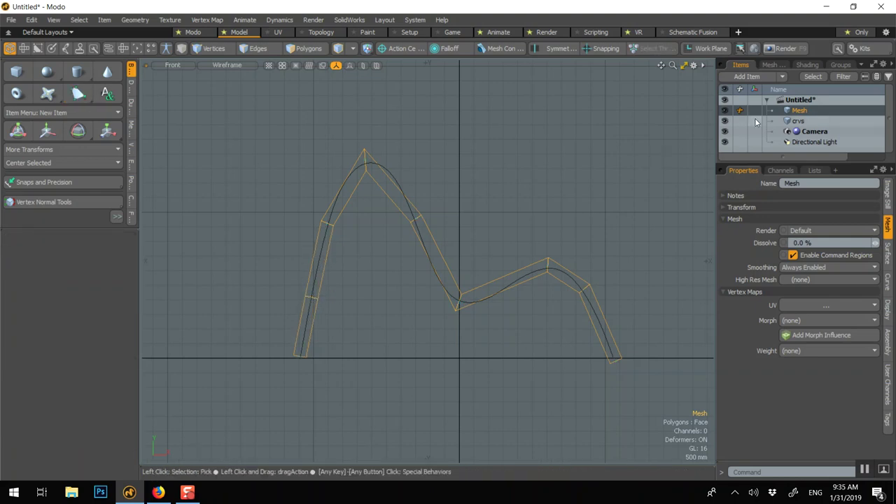
- Delete the crvs item and show the remaining wall strip at an angle in a maximized Camera view
{"action": "left_click", "coordinate": [779, 120]}
{"action": "key", "text": "Delete"}
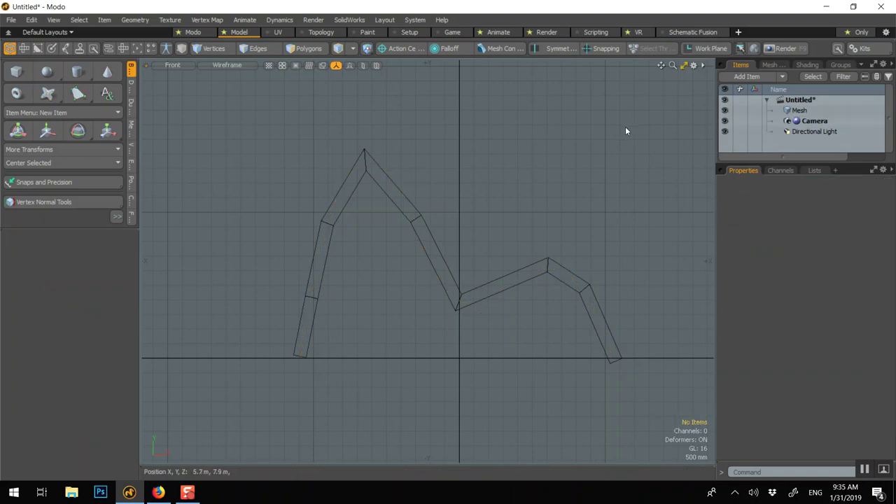
{"action": "left_click", "coordinate": [684, 67]}
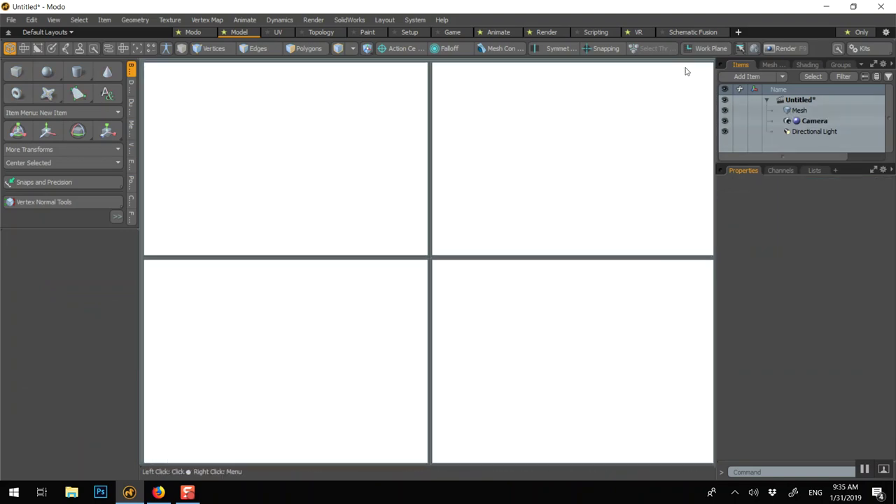
{"action": "left_click", "coordinate": [685, 69]}
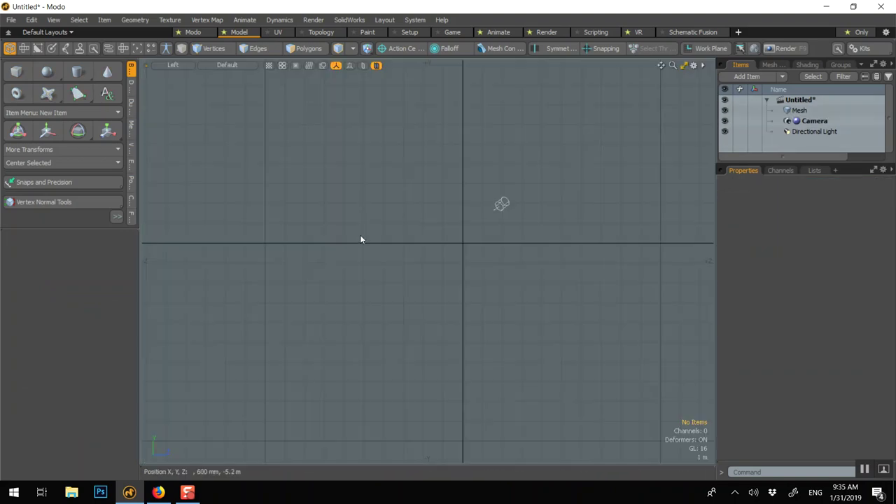
{"action": "key", "text": "ctrl+space"}
{"action": "left_click", "coordinate": [325, 208]}
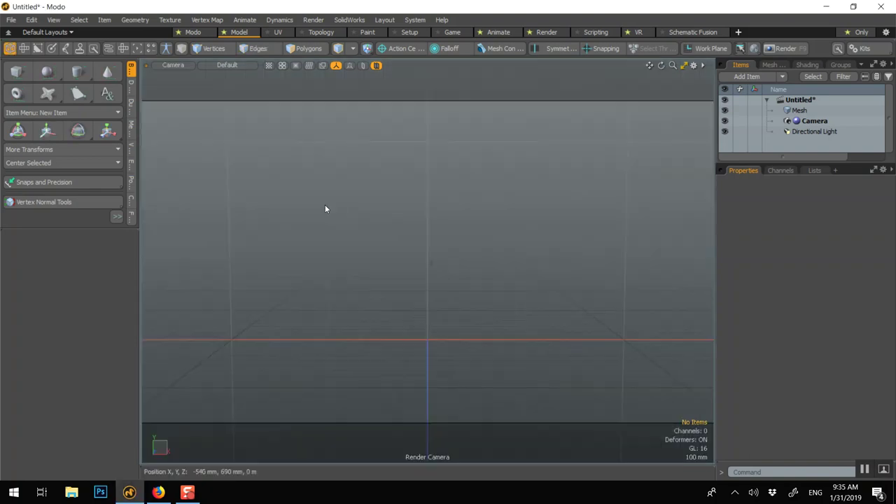
{"action": "key", "text": "a"}
{"action": "mouse_move", "coordinate": [334, 223]}
{"action": "left_mouse_down", "text": "alt"}
{"action": "mouse_move", "coordinate": [217, 240]}
{"action": "mouse_move", "coordinate": [364, 256]}
{"action": "mouse_move", "coordinate": [409, 248]}
{"action": "left_mouse_up", "text": "alt"}
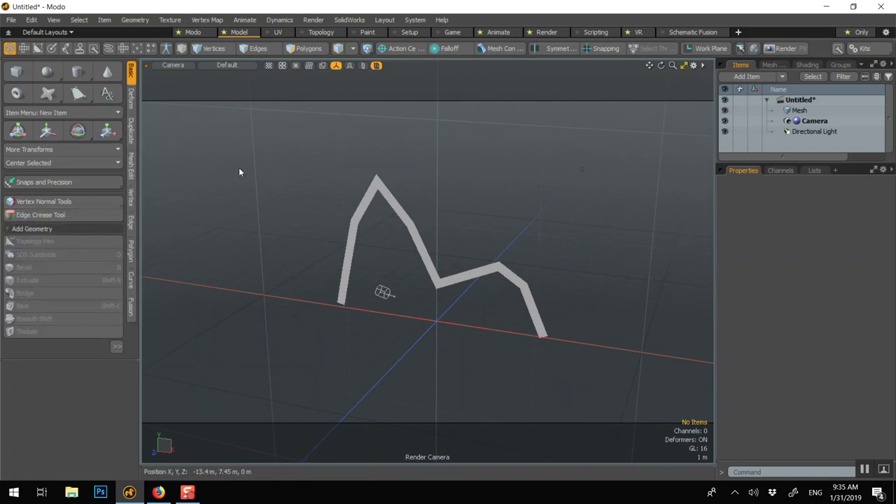
- Thicken the wall mesh sideways to a depth of about 4.7 m
{"action": "left_click", "coordinate": [798, 111]}
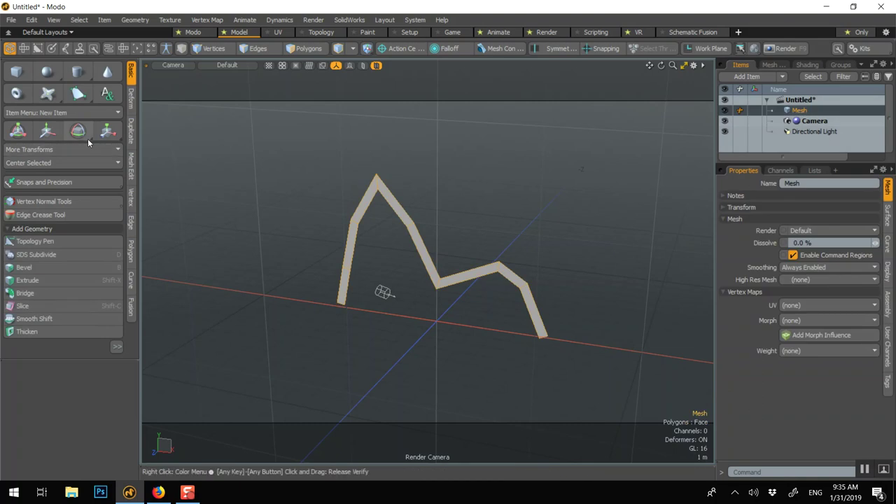
{"action": "left_click", "coordinate": [99, 329]}
{"action": "left_click", "coordinate": [439, 209]}
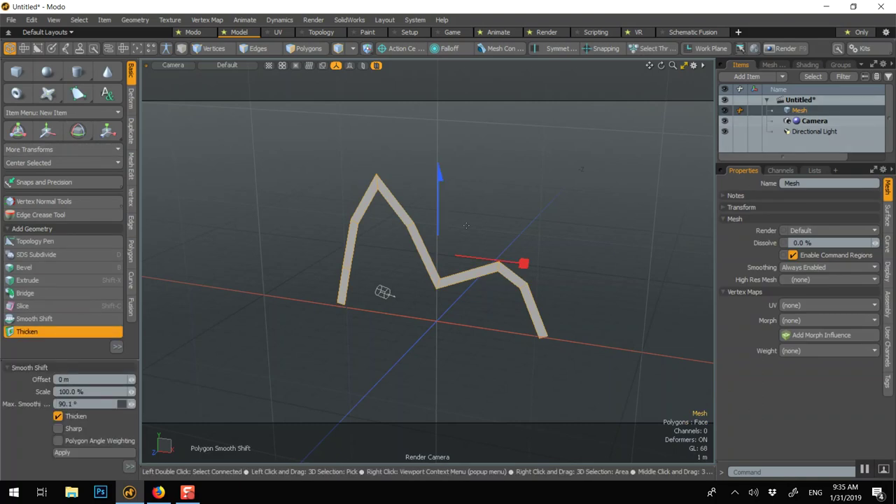
{"action": "left_click_drag", "start_coordinate": [440, 207], "coordinate": [440, 107]}
{"action": "key", "text": "space"}
- Move the thickened mesh along Z to about -2.15 m so it straddles the X axis
{"action": "key", "text": "alt"}
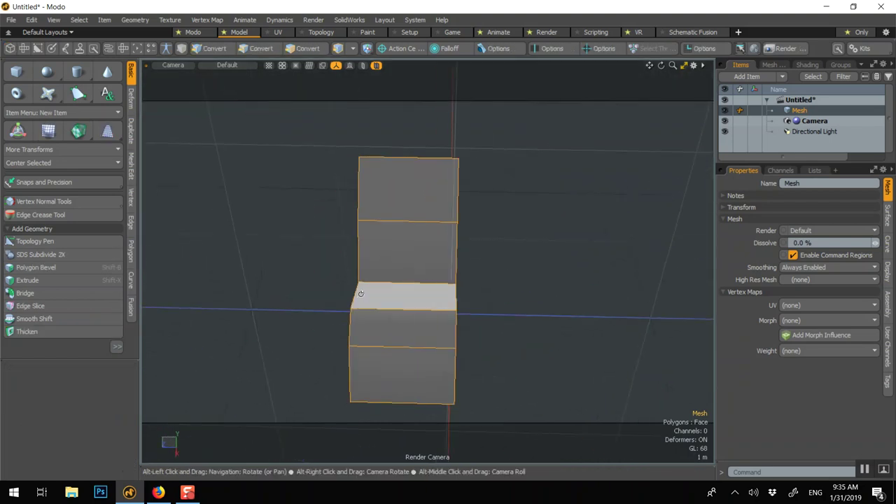
{"action": "left_click_drag", "start_coordinate": [361, 294], "coordinate": [359, 315], "text": "alt"}
{"action": "key", "text": "w"}
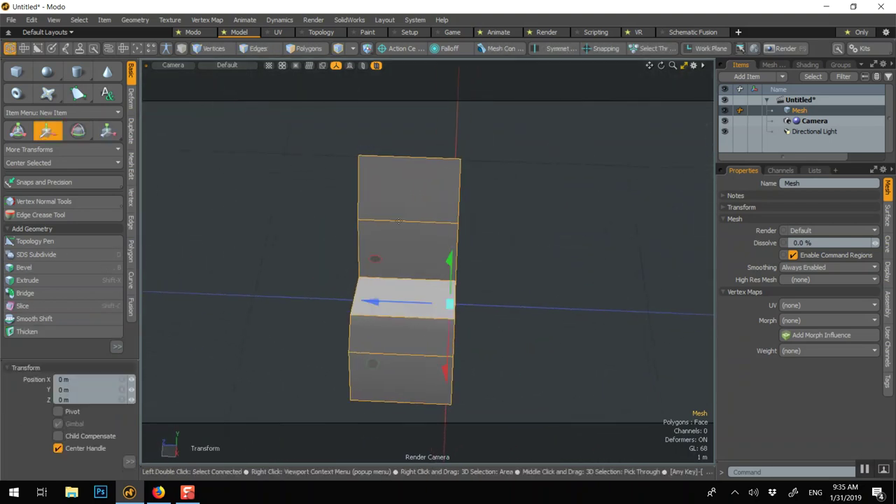
{"action": "left_click_drag", "start_coordinate": [380, 305], "coordinate": [427, 306]}
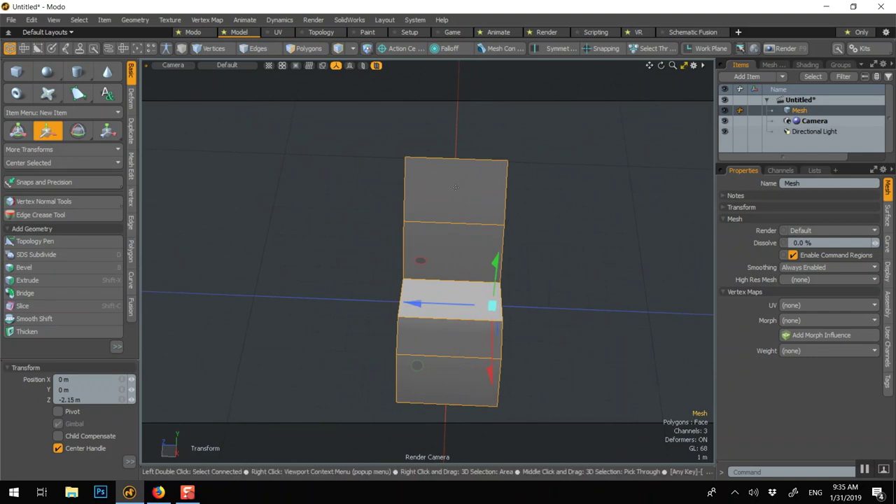
- Place the mesh's center at the center of its bounding box and finish the transform
{"action": "left_click", "coordinate": [35, 21]}
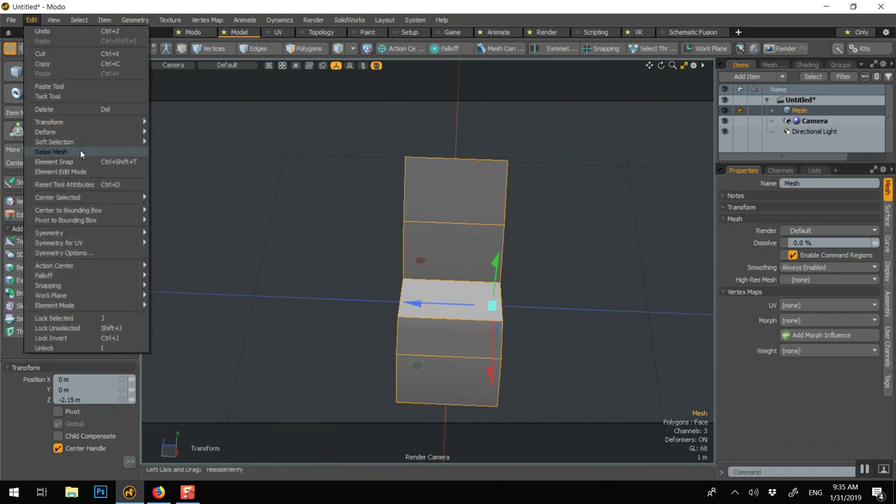
{"action": "mouse_move", "coordinate": [101, 211]}
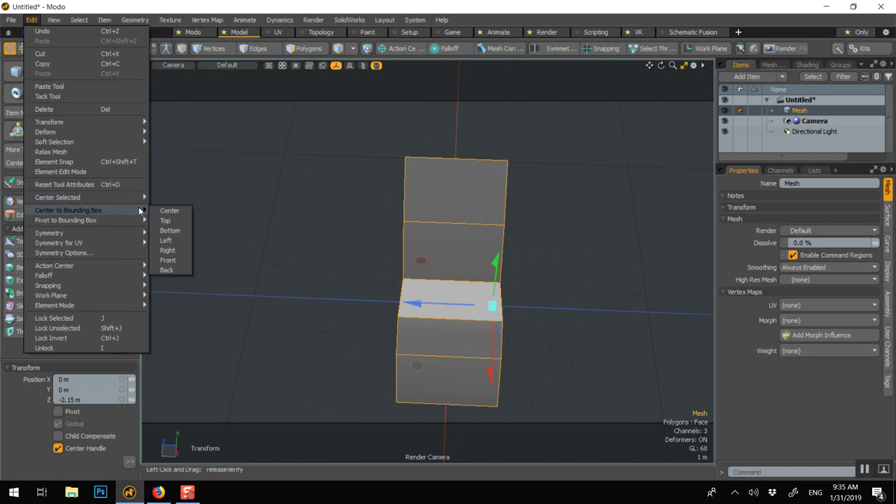
{"action": "left_click", "coordinate": [168, 210]}
{"action": "key", "text": "space"}
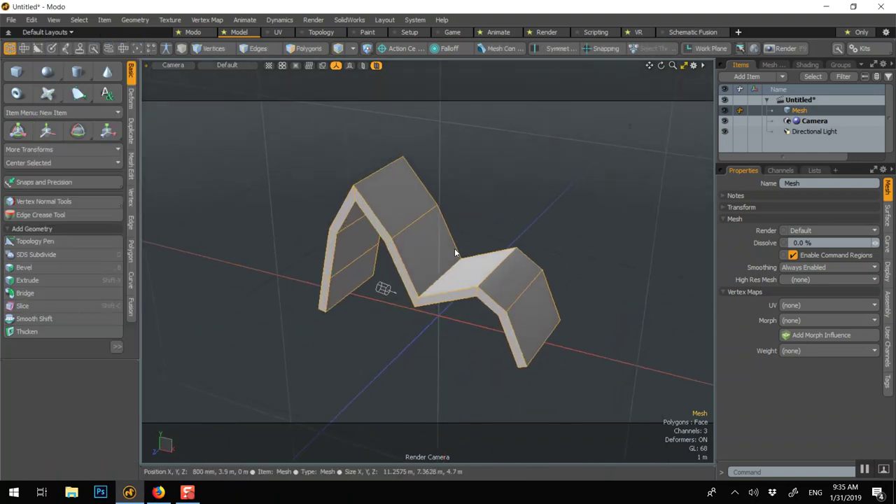
- Preview the mesh with subdivision smoothing and switch it back to plain faces
{"action": "scroll", "coordinate": [454, 248], "scroll_direction": "up", "scroll_amount": 2}
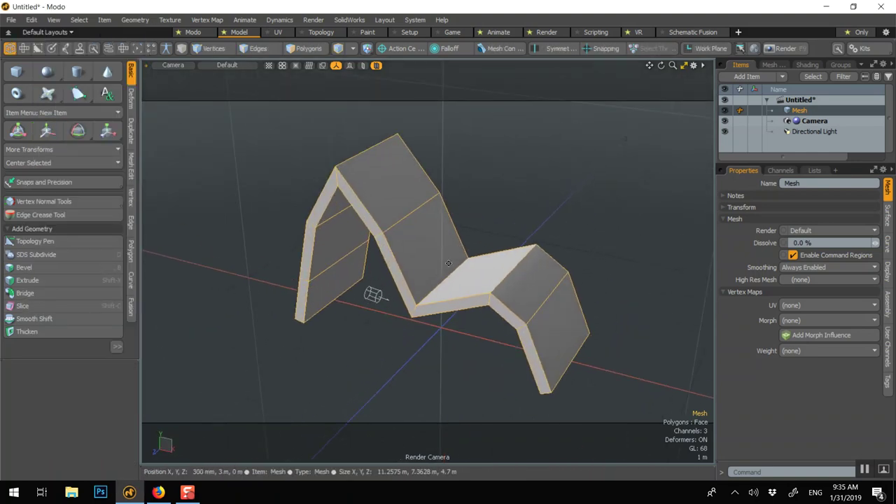
{"action": "left_click_drag", "start_coordinate": [448, 279], "coordinate": [433, 232], "text": "alt+shift"}
{"action": "scroll", "coordinate": [461, 250], "scroll_direction": "up", "scroll_amount": 2}
{"action": "key", "text": "Tab"}
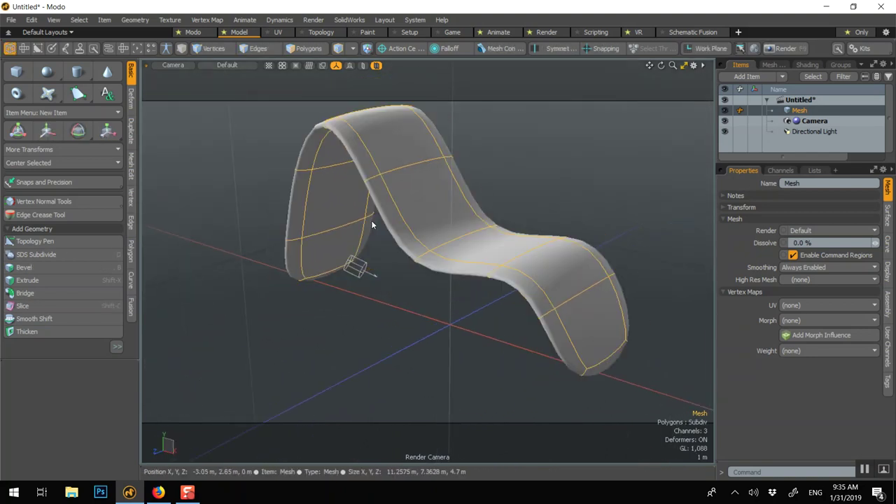
{"action": "key", "text": "Tab"}
{"action": "scroll", "coordinate": [381, 217], "scroll_direction": "up", "scroll_amount": 1}
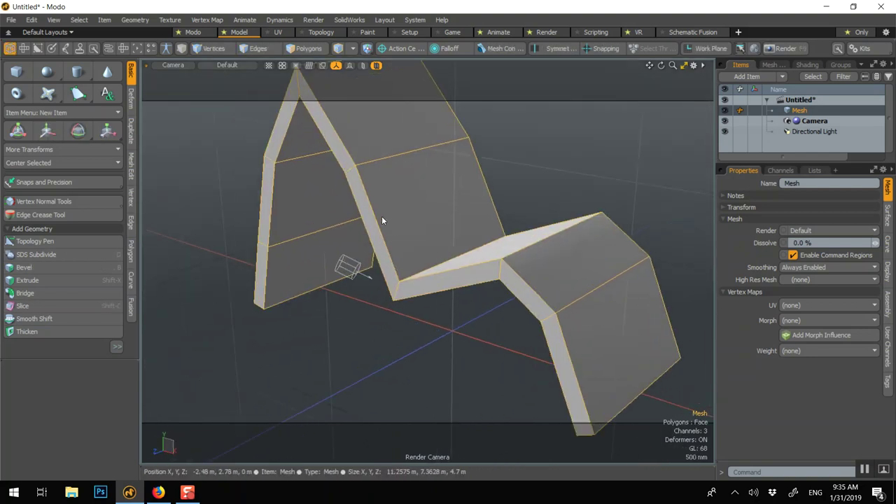
- Add edge loops on both sides of the mesh's thickness, at about 17.2 %, using Add Loop with Both Sides
{"action": "left_click", "coordinate": [131, 231]}
{"action": "left_click", "coordinate": [44, 172]}
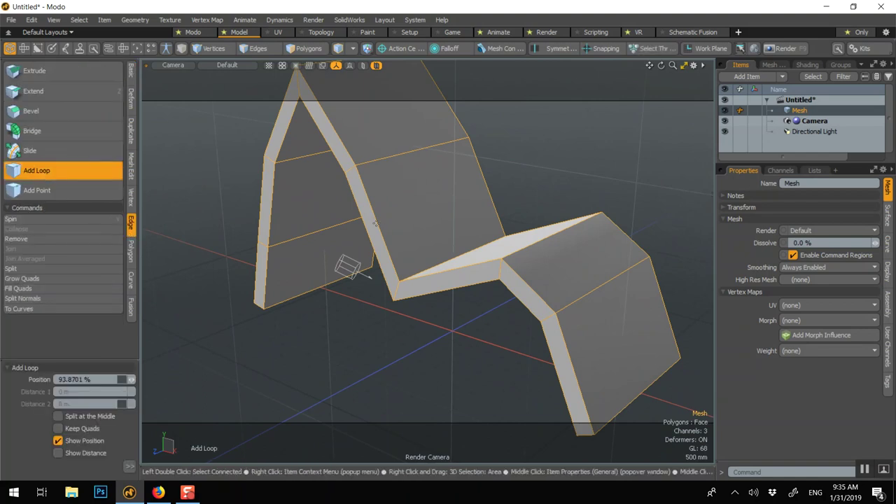
{"action": "left_click_drag", "start_coordinate": [107, 357], "coordinate": [107, 277]}
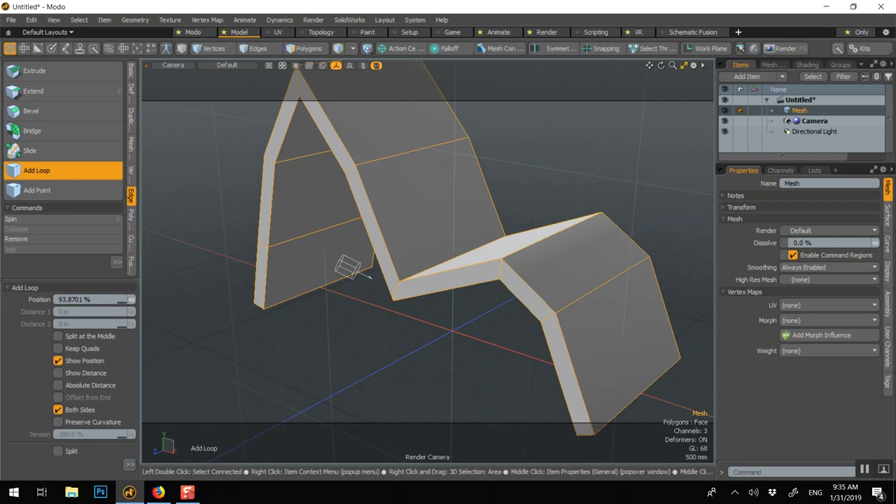
{"action": "scroll", "coordinate": [308, 225], "scroll_direction": "up", "scroll_amount": 3}
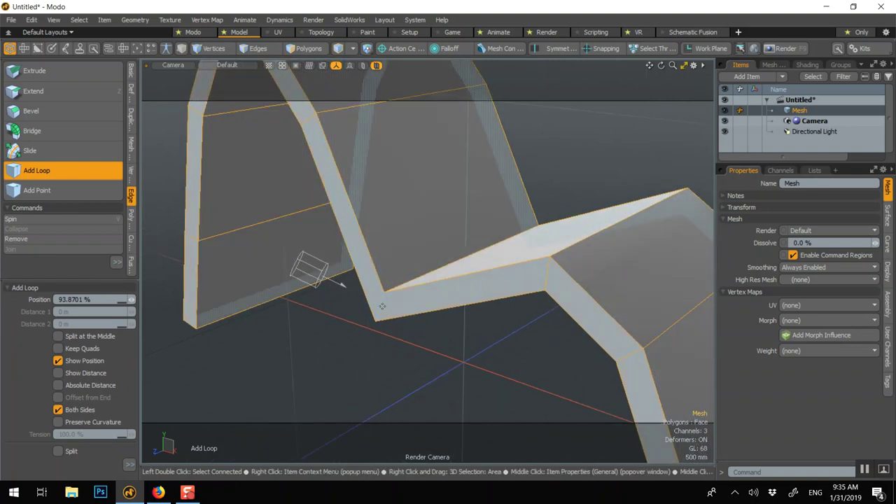
{"action": "left_click", "coordinate": [379, 307]}
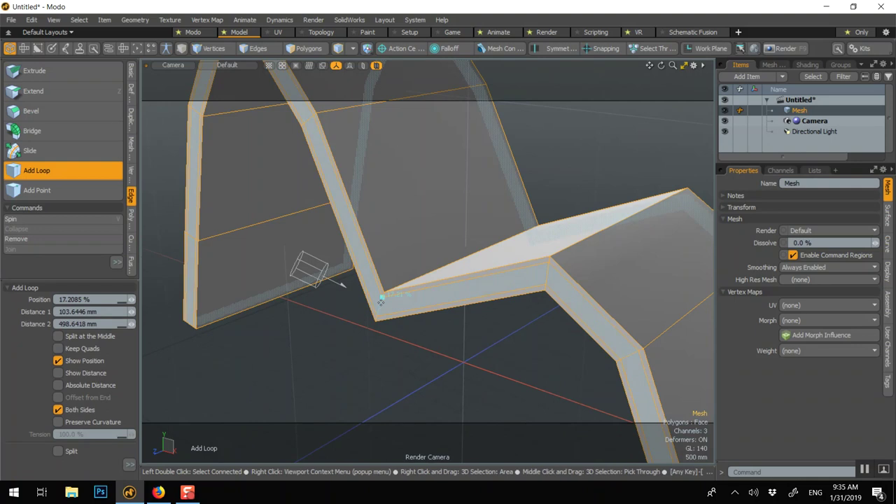
{"action": "key", "text": "space"}
- Add single edge loops near the ground ends of both legs, at about 89.2 % and 9.67 %, with Both Sides off
{"action": "left_click", "coordinate": [43, 169]}
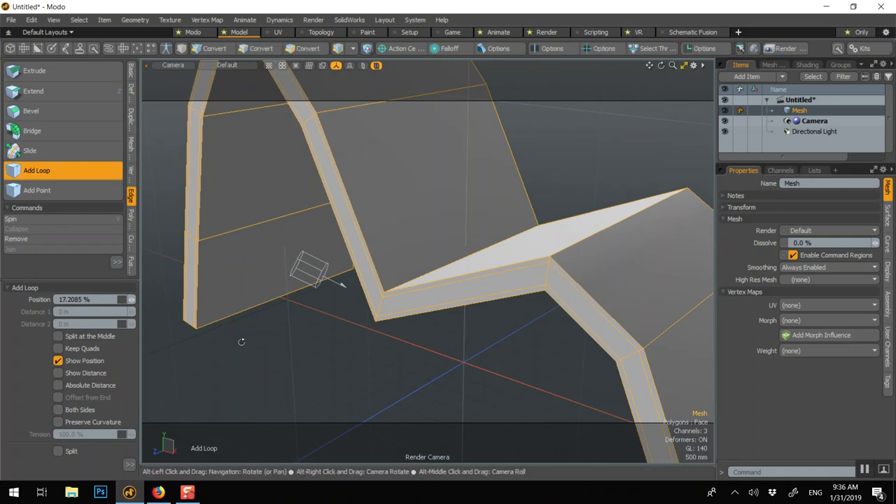
{"action": "left_click_drag", "start_coordinate": [242, 340], "coordinate": [290, 393], "text": "alt"}
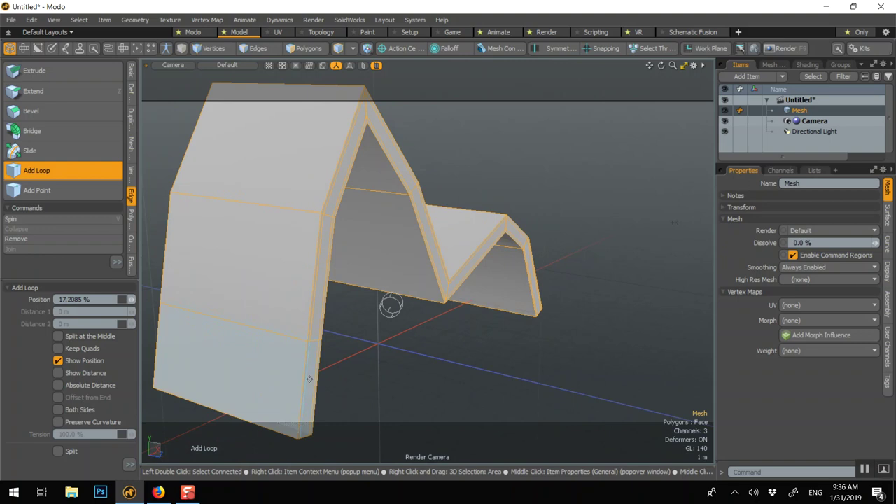
{"action": "left_click", "coordinate": [303, 417]}
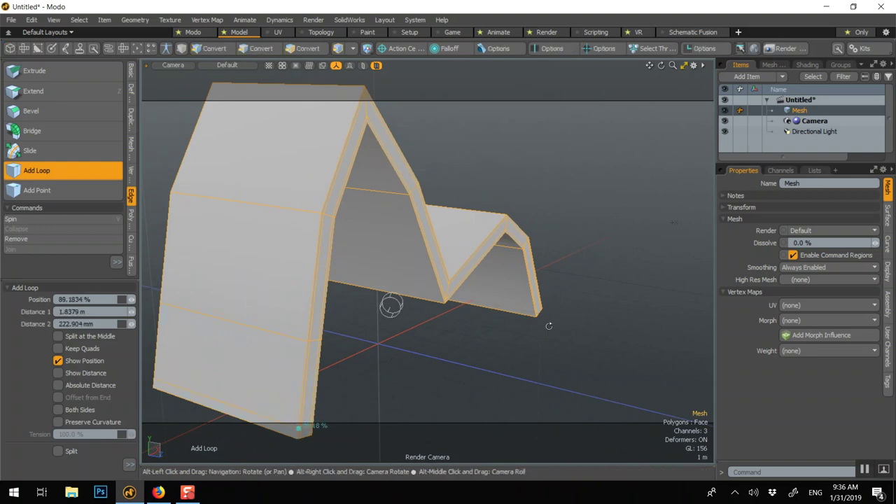
{"action": "left_click_drag", "start_coordinate": [548, 324], "coordinate": [302, 329], "text": "alt"}
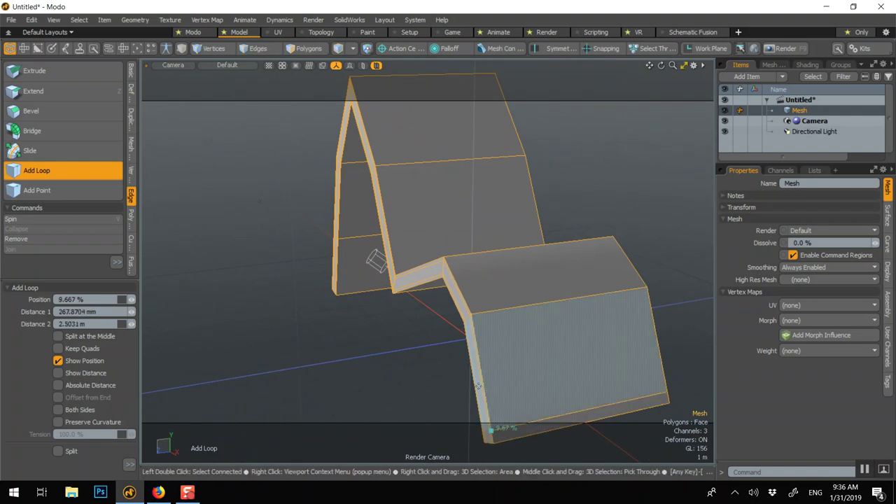
{"action": "key", "text": "space"}
- Add edge loops near both side edges across the mesh's width, at about 4.48 %, with Both Sides on
{"action": "left_click", "coordinate": [54, 177]}
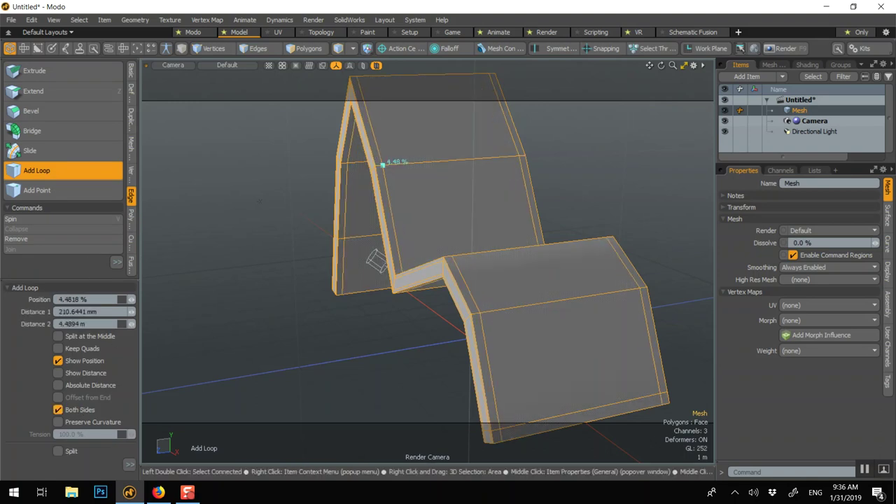
{"action": "key", "text": "space"}
{"action": "scroll", "coordinate": [389, 165], "scroll_direction": "down", "scroll_amount": 1}
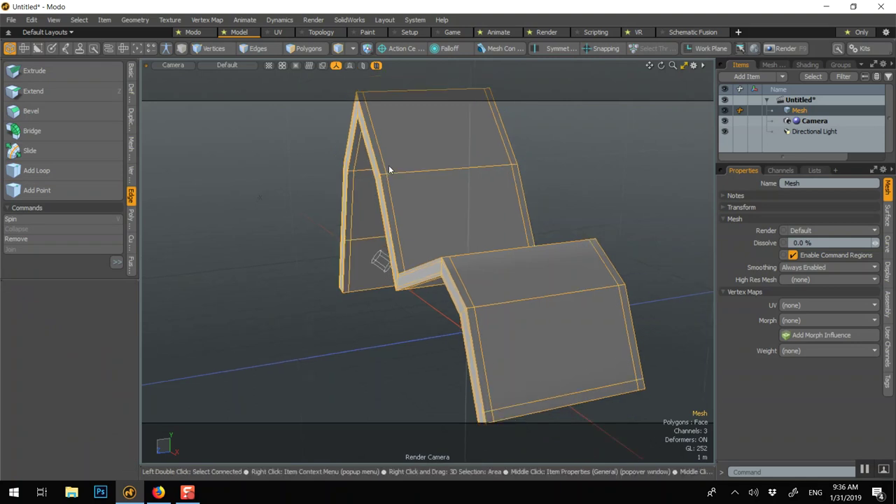
- Convert the mesh to subdivision surfaces and set its Subdivision and Catmull-Clark subdivision and render levels all to 4
{"action": "key", "text": "Tab"}
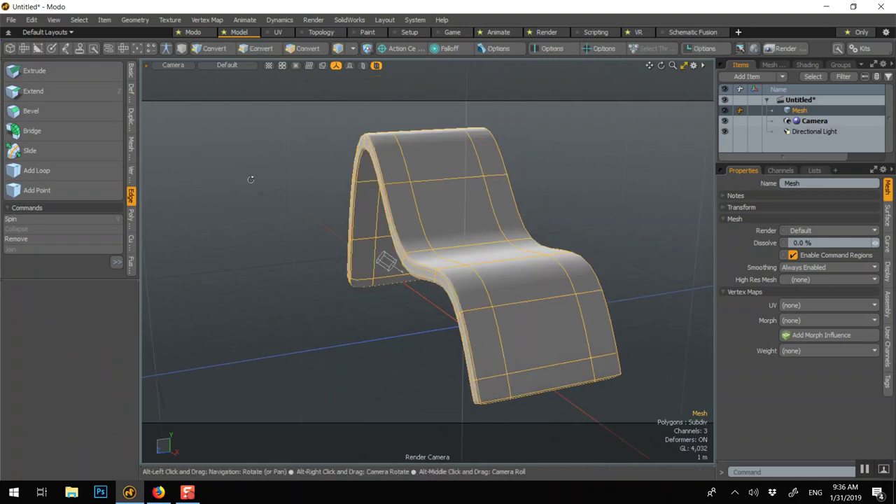
{"action": "left_click_drag", "start_coordinate": [251, 179], "coordinate": [384, 197], "text": "alt"}
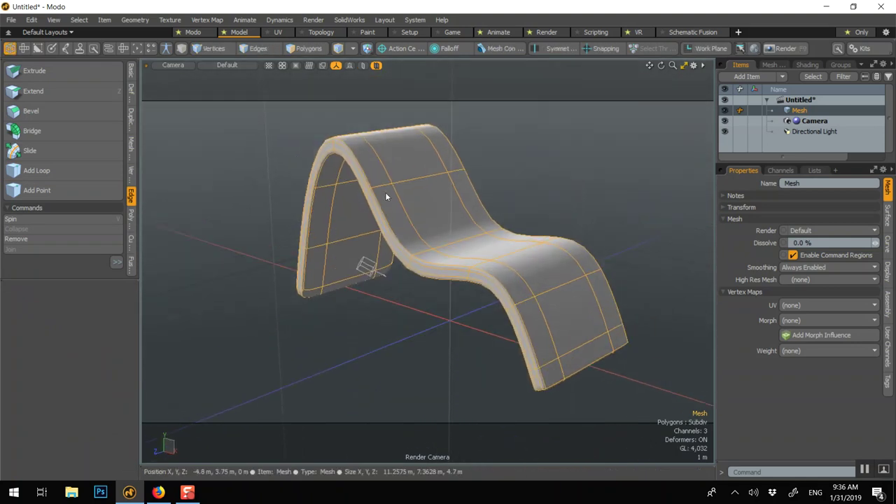
{"action": "left_click", "coordinate": [888, 269]}
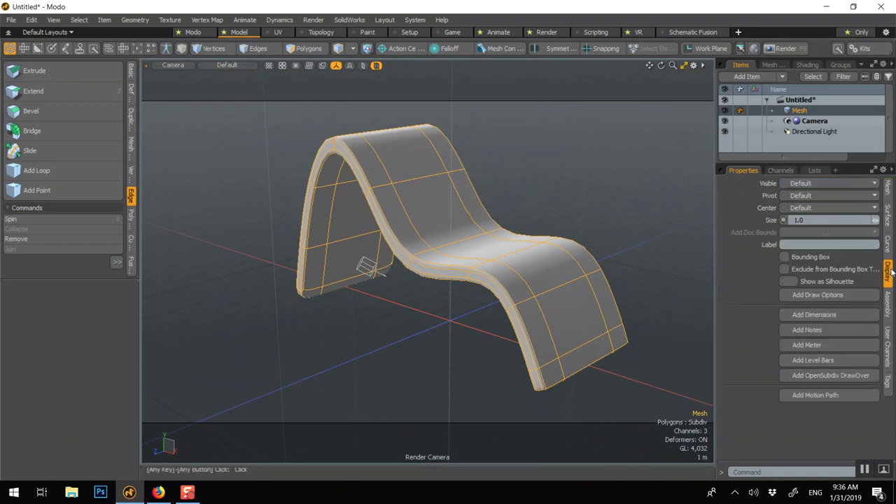
{"action": "left_click", "coordinate": [887, 221]}
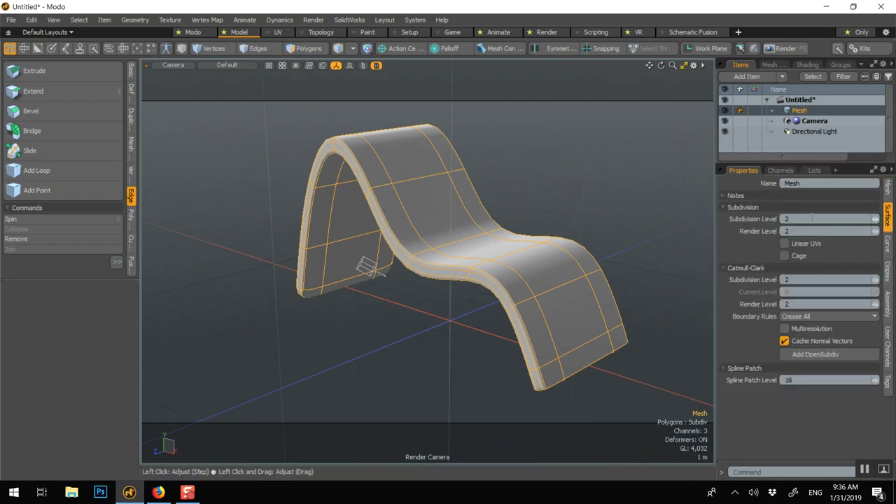
{"action": "type", "text": "44"}
{"action": "key", "text": "Tab"}
{"action": "type", "text": "4"}
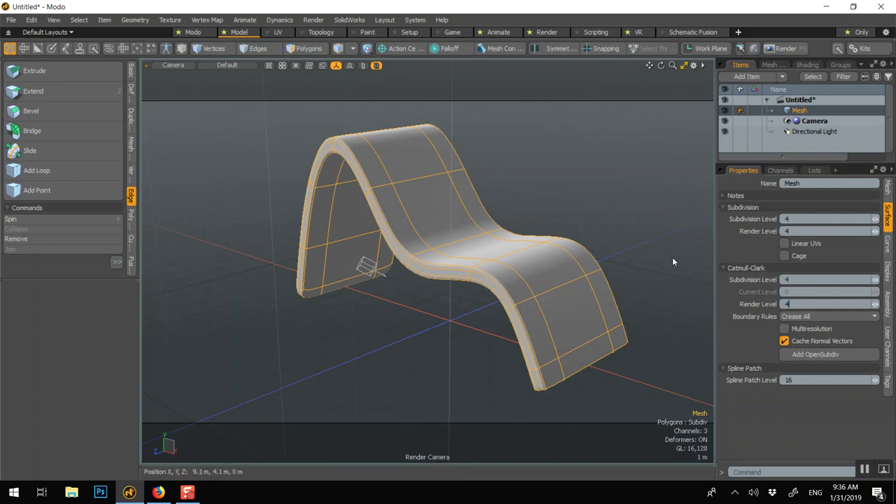
{"action": "left_click", "coordinate": [556, 207]}
{"action": "left_click", "coordinate": [472, 224]}
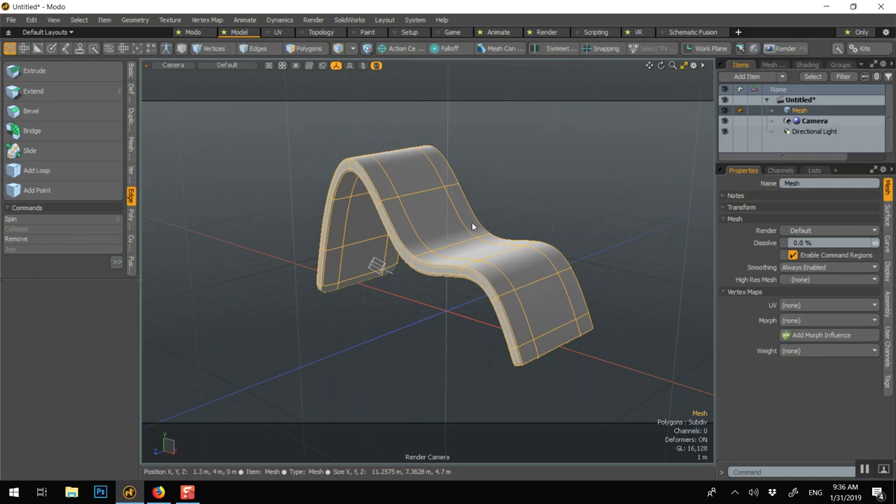
- Push all polygons of the lounger mesh slightly outward to thicken it, using averaged normals
{"action": "left_click_drag", "start_coordinate": [472, 222], "coordinate": [516, 249], "text": "alt"}
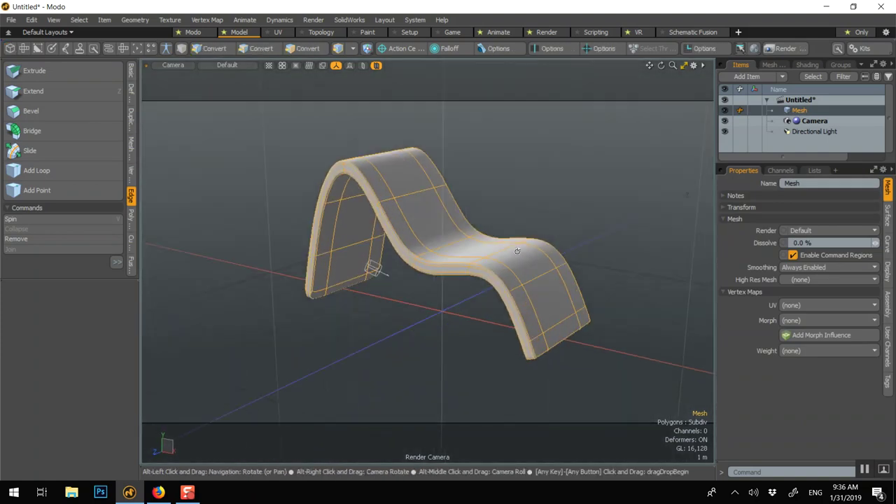
{"action": "scroll", "coordinate": [515, 252], "scroll_direction": "up", "scroll_amount": 2}
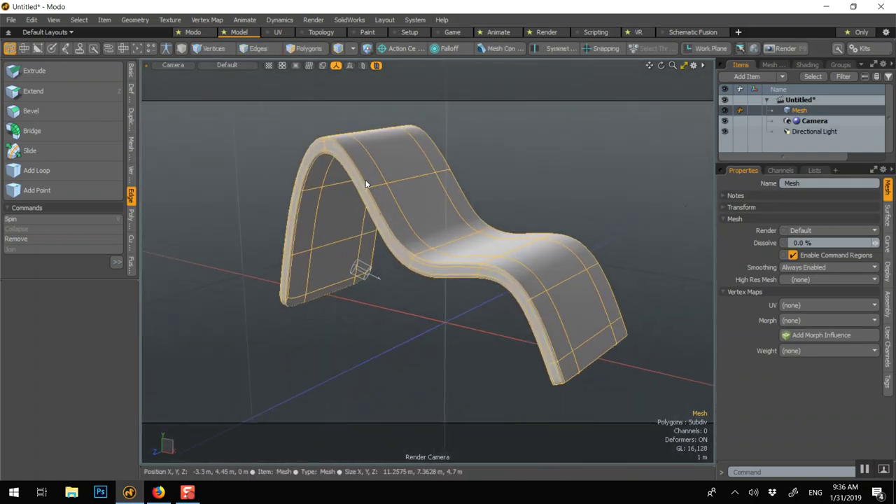
{"action": "left_click", "coordinate": [302, 49]}
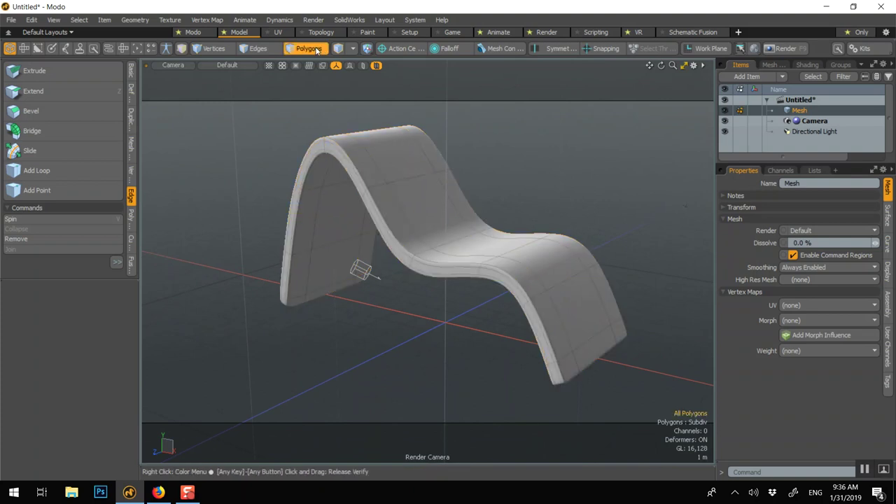
{"action": "left_click", "coordinate": [131, 87]}
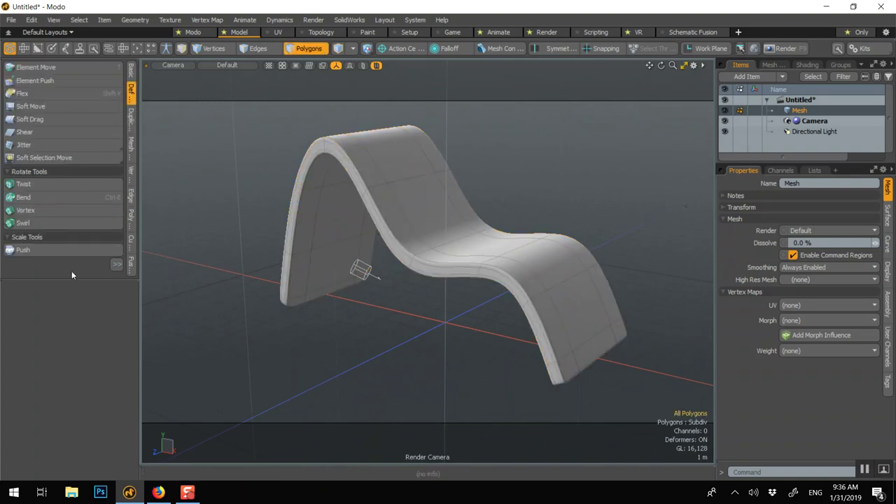
{"action": "left_click", "coordinate": [54, 247]}
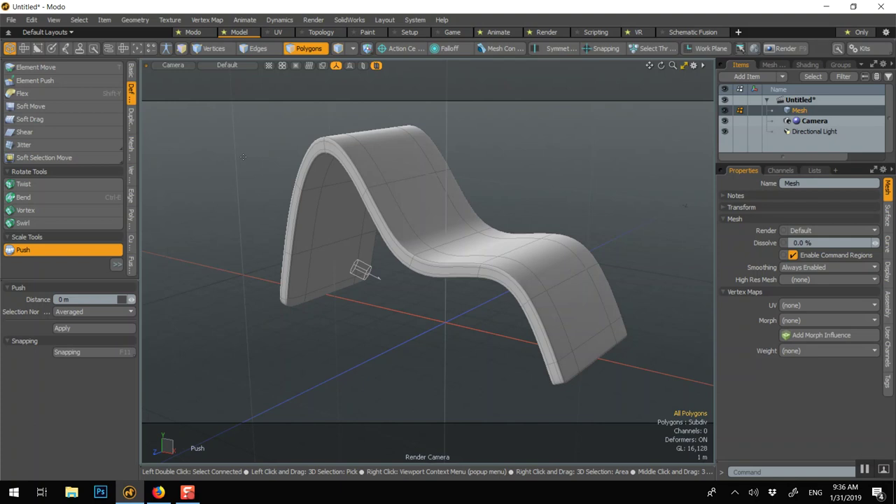
{"action": "mouse_move", "coordinate": [226, 149]}
{"action": "left_mouse_down"}
{"action": "mouse_move", "coordinate": [256, 149]}
{"action": "mouse_move", "coordinate": [216, 149]}
{"action": "left_mouse_up"}
{"action": "mouse_move", "coordinate": [513, 261]}
{"action": "left_mouse_down"}
{"action": "mouse_move", "coordinate": [507, 256]}
{"action": "mouse_move", "coordinate": [539, 275]}
{"action": "mouse_move", "coordinate": [518, 266]}
{"action": "left_mouse_up"}
{"action": "key", "text": "space"}
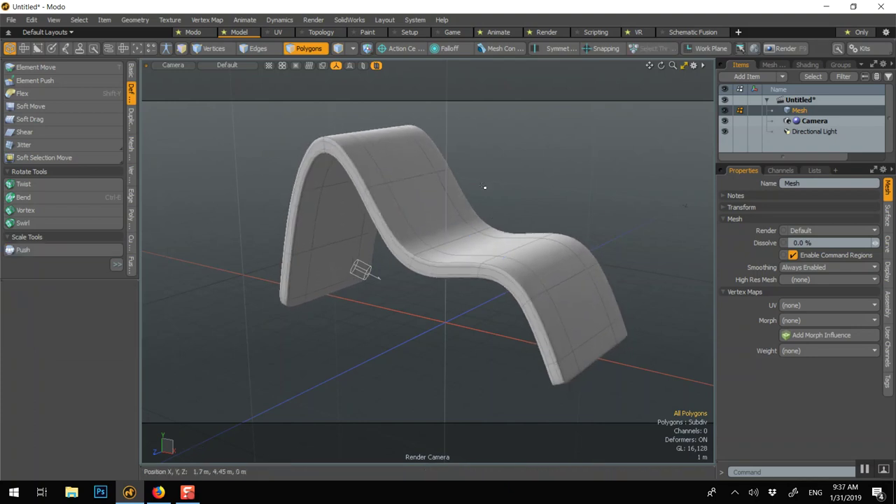
- Deselect the lounger mesh item and create a cube primitive as a separate item at the origin
{"action": "key", "text": "5"}
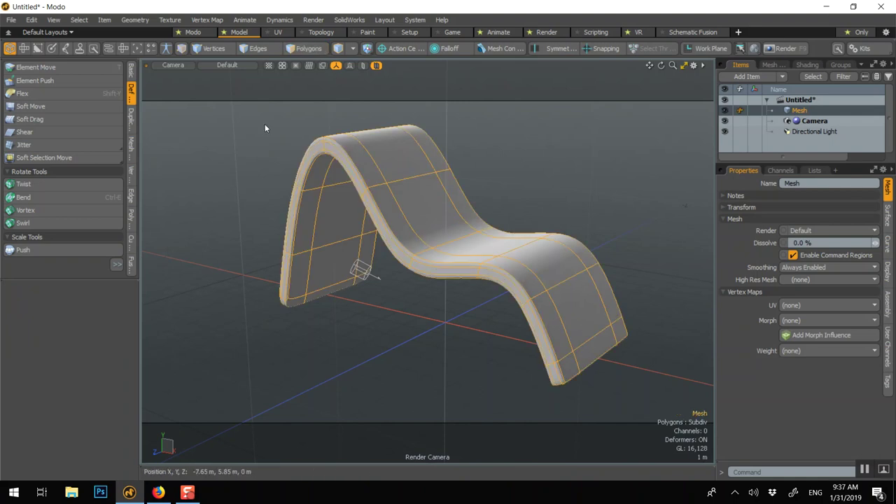
{"action": "left_click", "coordinate": [242, 134]}
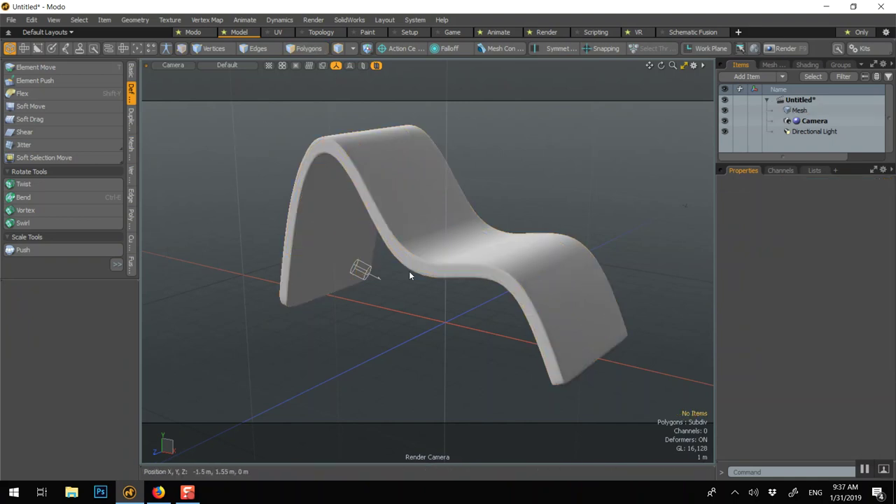
{"action": "right_click", "coordinate": [290, 211]}
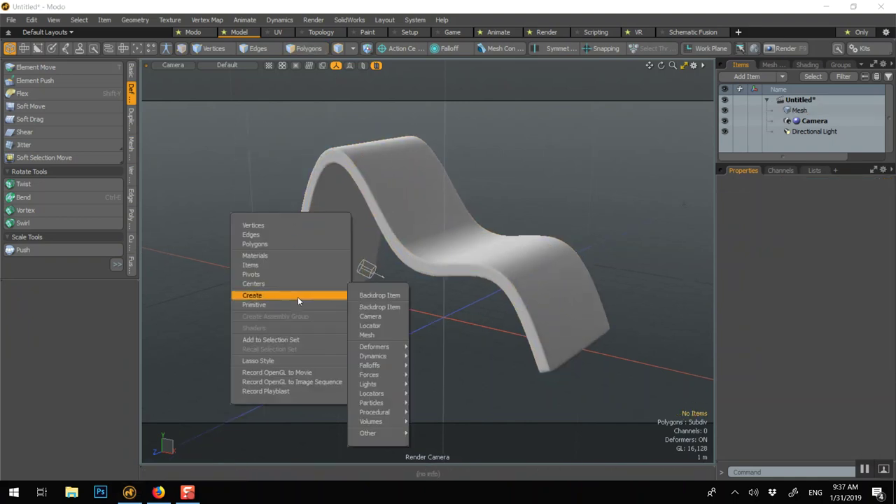
{"action": "mouse_move", "coordinate": [302, 304]}
{"action": "left_click", "coordinate": [372, 307]}
{"action": "scroll", "coordinate": [463, 270], "scroll_direction": "down", "scroll_amount": 5}
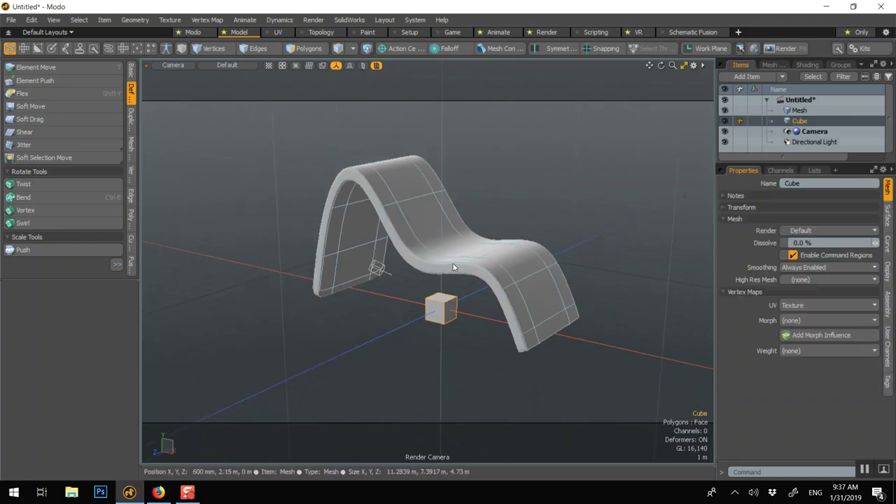
- Scale the cube's polygons up uniformly to about 19.5 m per side so it encloses the lounger
{"action": "key", "text": "y"}
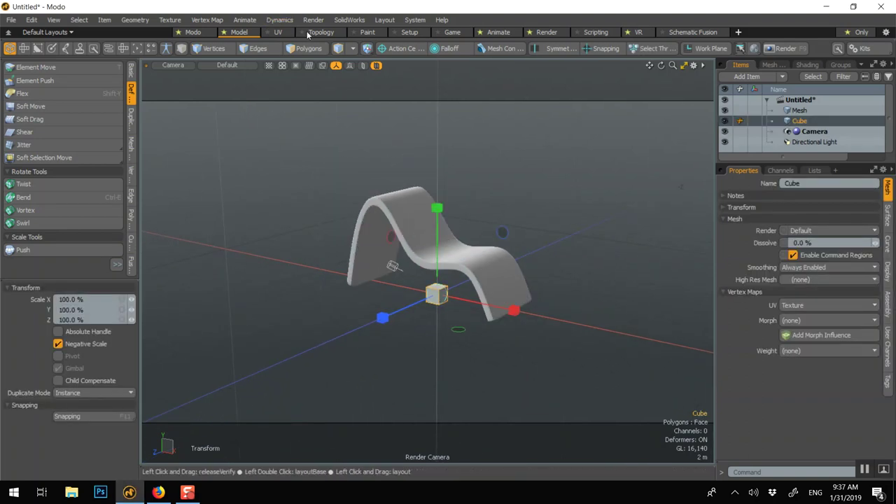
{"action": "key", "text": "3"}
{"action": "key", "text": "r"}
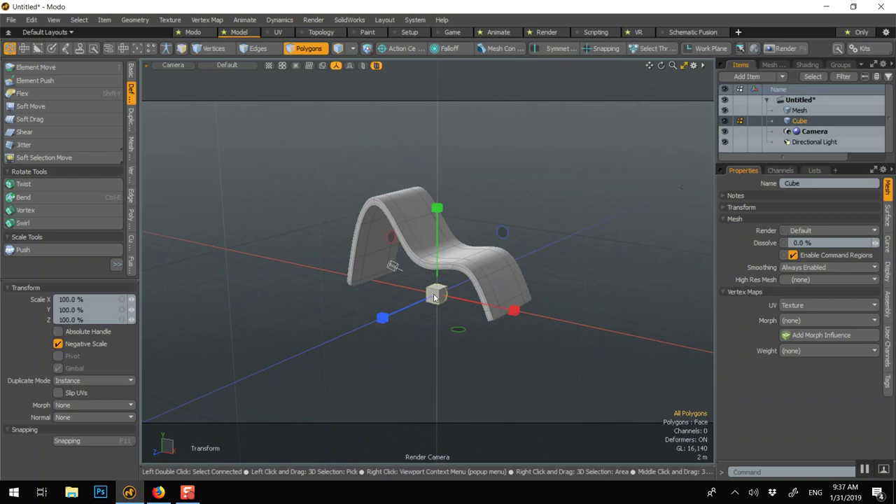
{"action": "left_click_drag", "start_coordinate": [436, 293], "coordinate": [663, 294]}
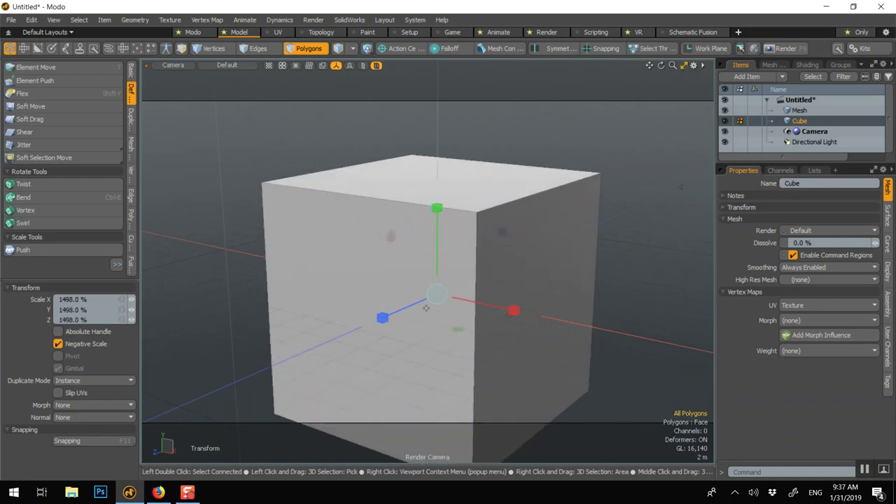
{"action": "left_click_drag", "start_coordinate": [440, 302], "coordinate": [518, 300]}
{"action": "key", "text": "space"}
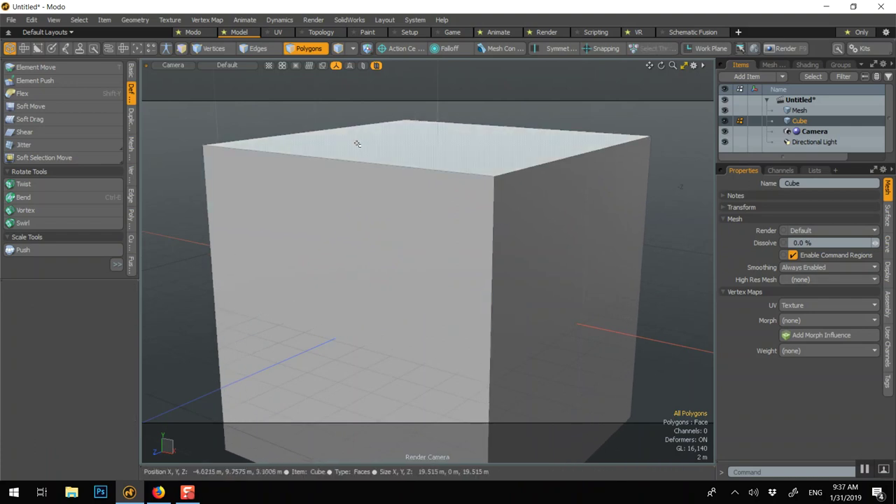
- Delete the cube's top and three side faces, keeping the floor and one wall, and flip the two remaining polygons inward
{"action": "left_click_drag", "start_coordinate": [379, 154], "coordinate": [508, 217]}
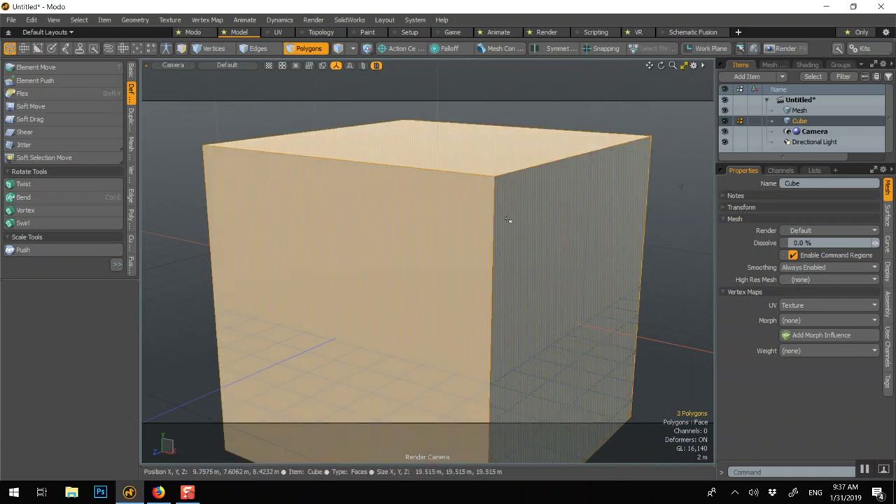
{"action": "key", "text": "Delete"}
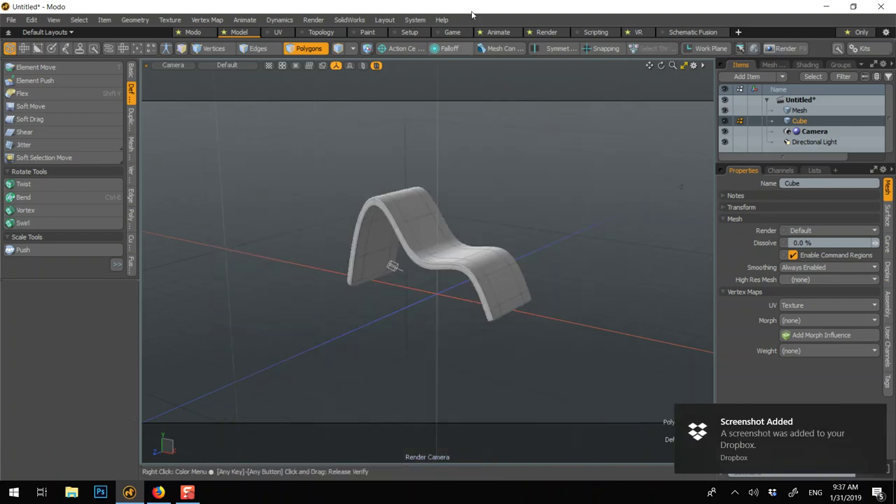
{"action": "left_click_drag", "start_coordinate": [396, 209], "coordinate": [161, 240], "text": "alt"}
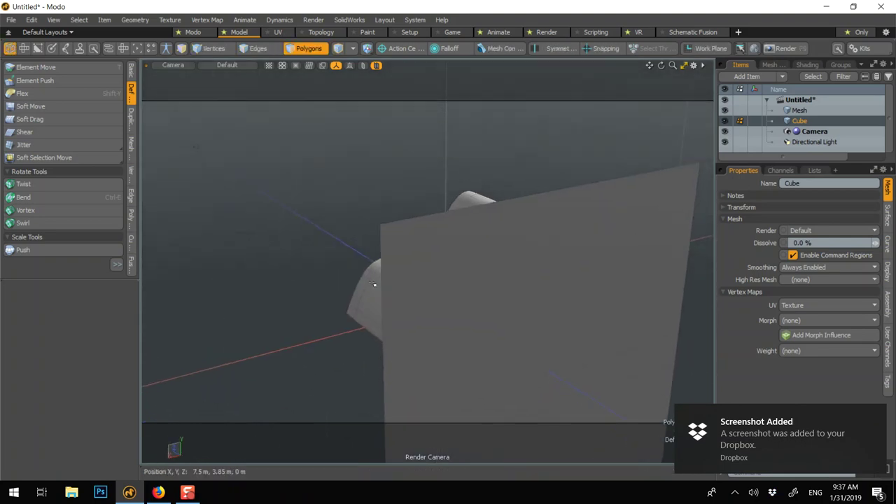
{"action": "key", "text": "Delete"}
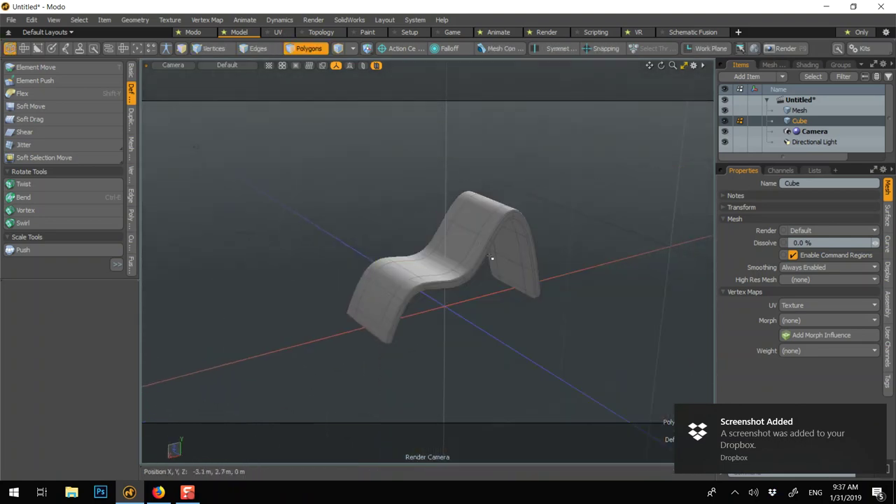
{"action": "left_click_drag", "start_coordinate": [490, 257], "coordinate": [548, 258], "text": "alt"}
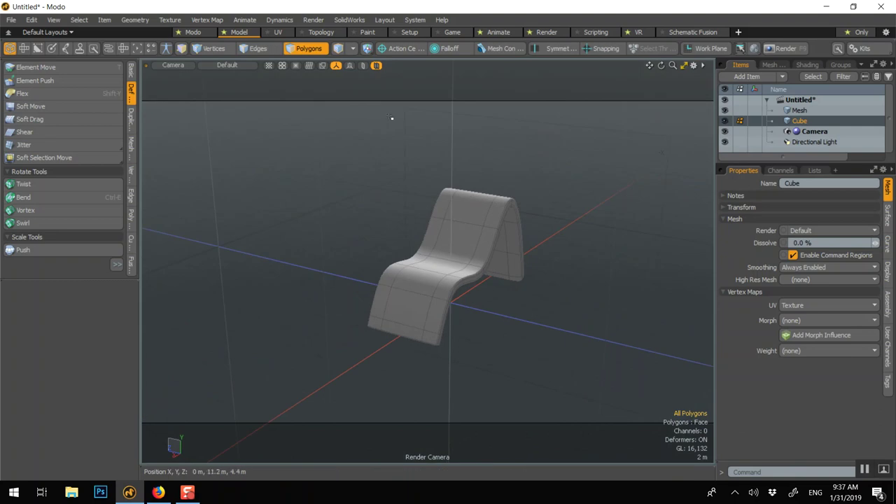
{"action": "key", "text": "ctrl+z"}
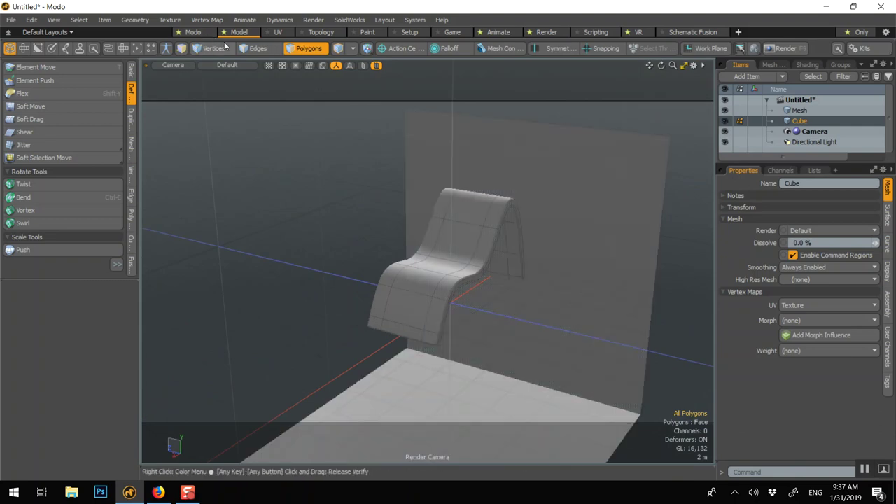
- Bevel the edge between floor and wall by about 3.38 m with Round Level 5 for a curved backdrop
{"action": "left_click", "coordinate": [254, 48]}
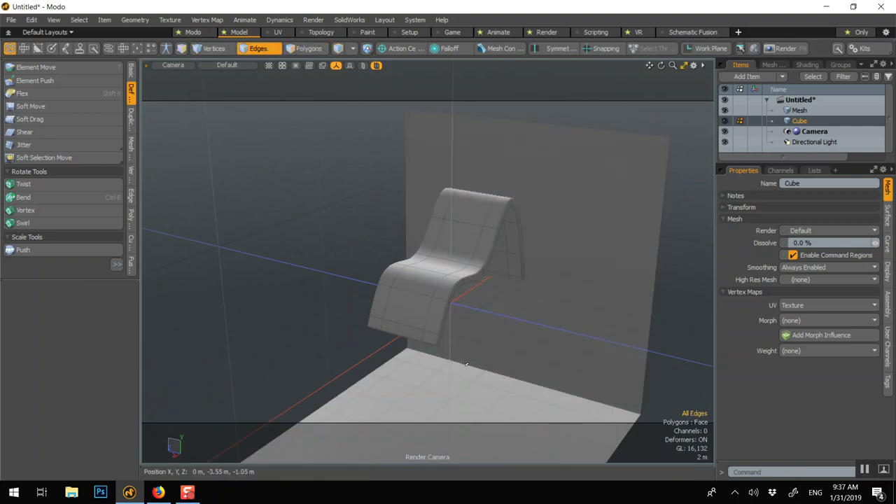
{"action": "left_click", "coordinate": [464, 364]}
{"action": "key", "text": "b"}
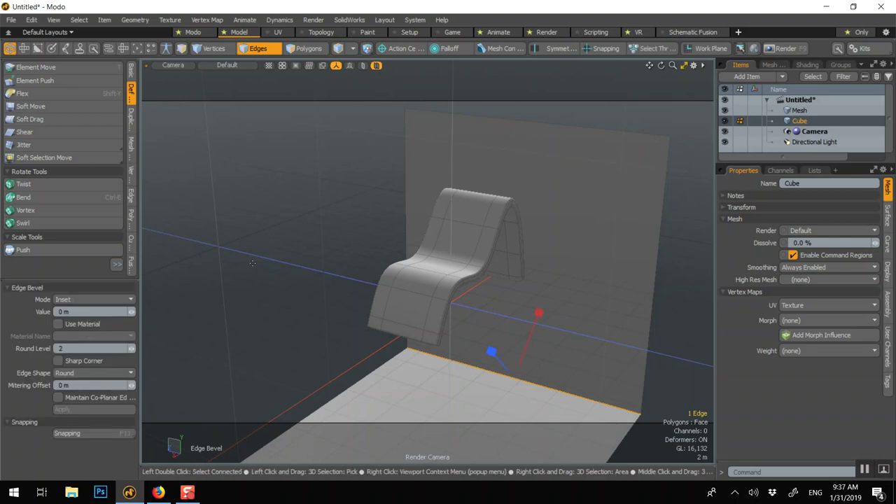
{"action": "left_click_drag", "start_coordinate": [239, 277], "coordinate": [10, 416]}
{"action": "left_click", "coordinate": [61, 348]}
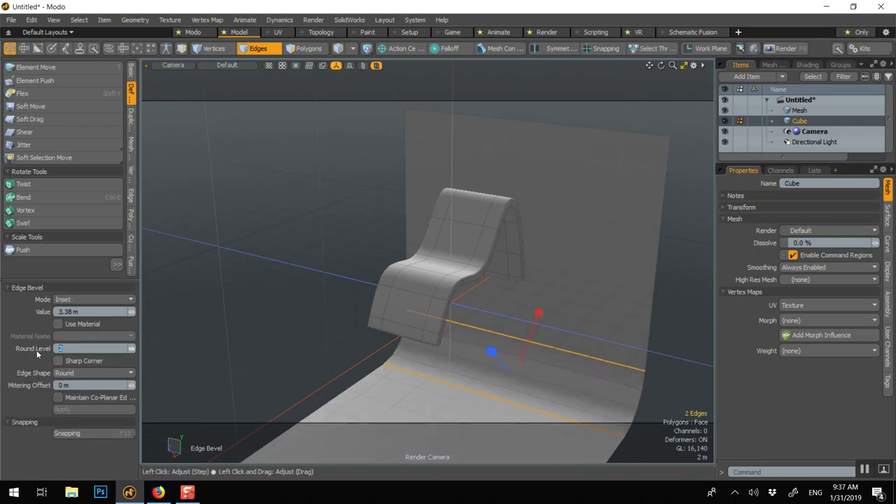
{"action": "type", "text": "5"}
{"action": "key", "text": "Return"}
{"action": "key", "text": "space"}
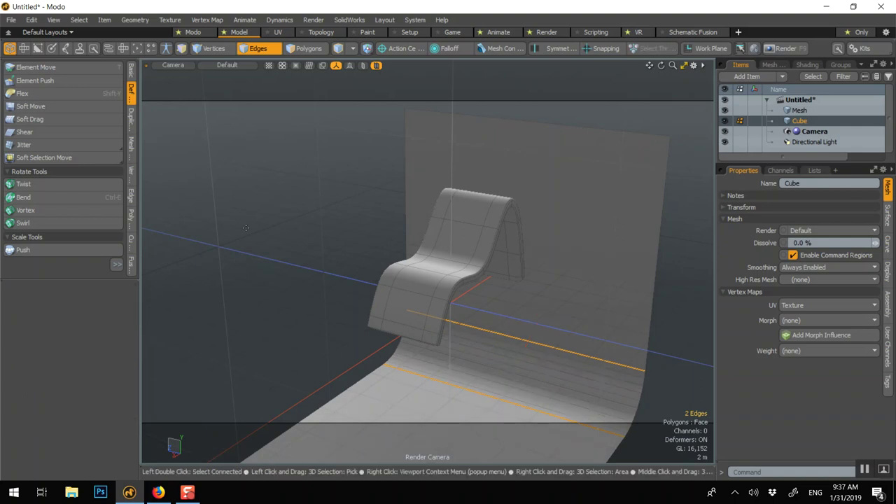
{"action": "left_click", "coordinate": [248, 228]}
- Scale all backdrop polygons uniformly to about 304 % and stretch them wider along the Z axis
{"action": "scroll", "coordinate": [248, 228], "scroll_direction": "down", "scroll_amount": 4}
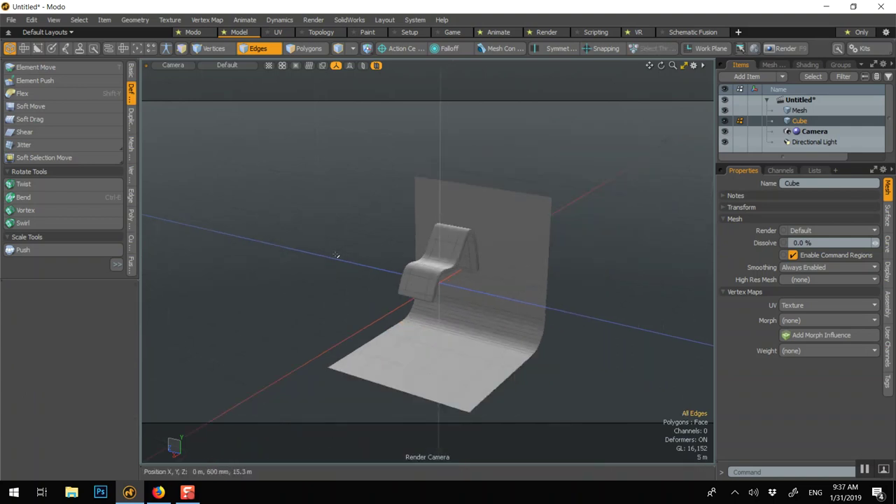
{"action": "left_click", "coordinate": [294, 50]}
{"action": "key", "text": "y"}
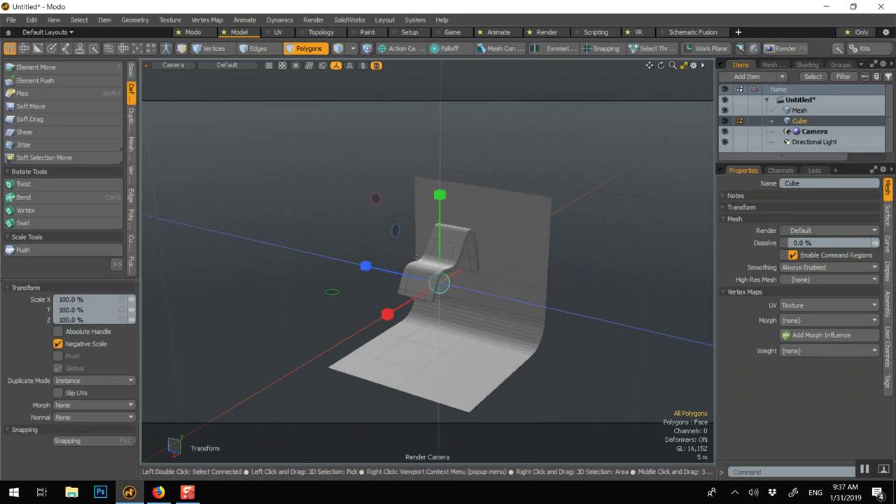
{"action": "left_click_drag", "start_coordinate": [443, 291], "coordinate": [580, 294]}
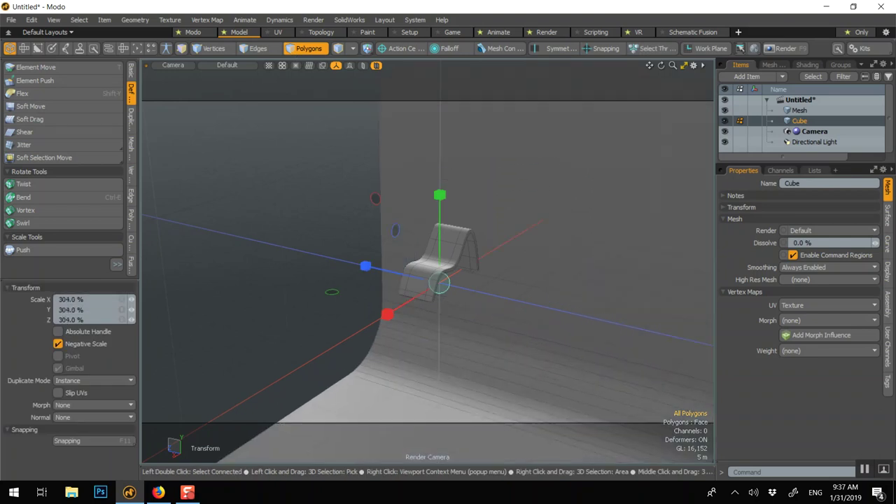
{"action": "left_click_drag", "start_coordinate": [365, 266], "coordinate": [158, 214]}
- Move the backdrop polygons to about -45 m in X and 21 m in Y, placing the floor beneath the lounger
{"action": "key", "text": "w"}
{"action": "scroll", "coordinate": [590, 408], "scroll_direction": "down", "scroll_amount": 6}
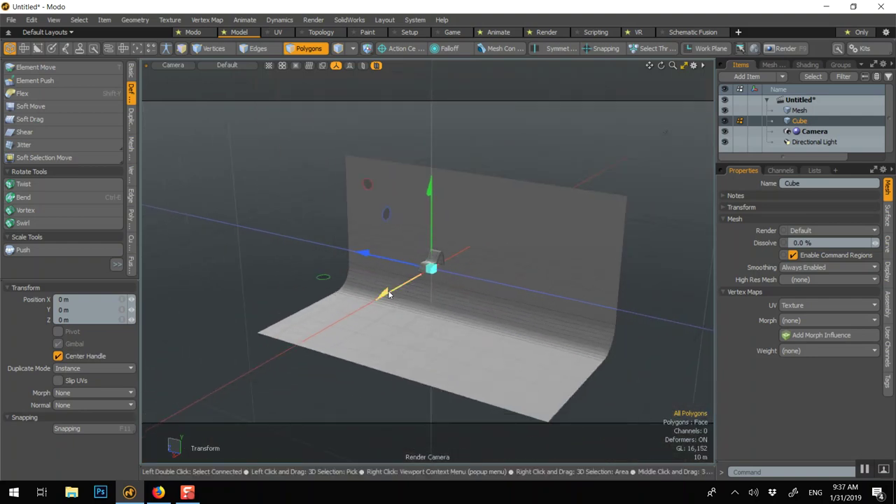
{"action": "left_click_drag", "start_coordinate": [389, 294], "coordinate": [490, 150]}
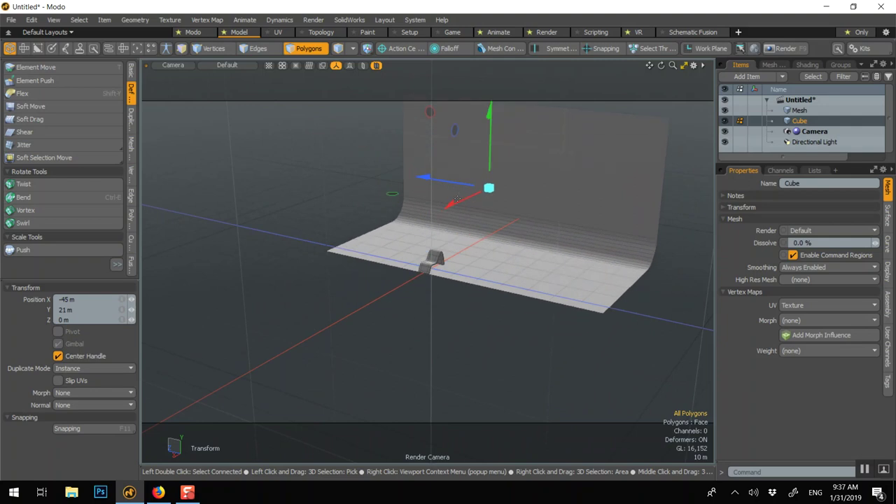
- Move the backdrop polygons forward along X to -31.5 m, raise them another 5 m in Y, and shift them further forward beneath the lounger
{"action": "left_click_drag", "start_coordinate": [449, 205], "coordinate": [430, 215]}
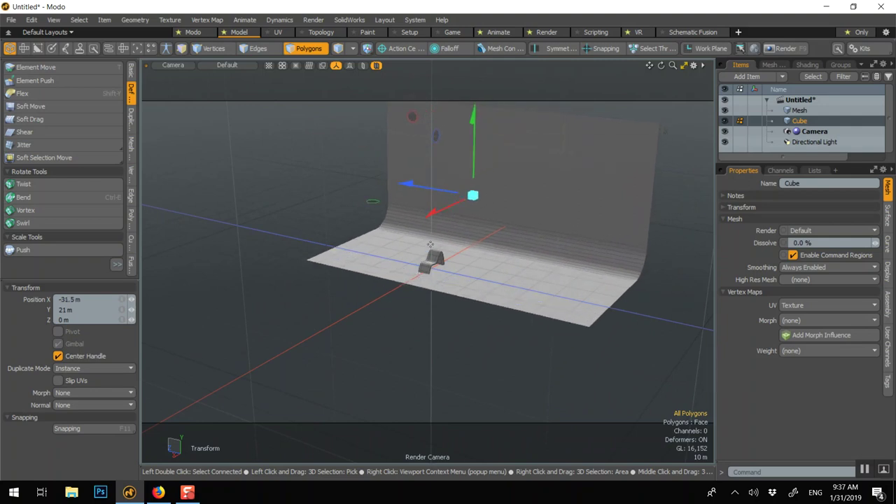
{"action": "key", "text": "shift+a"}
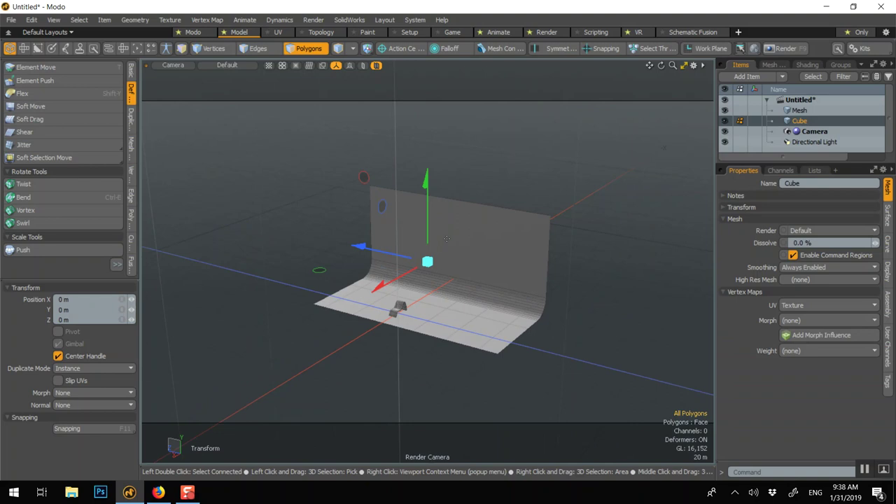
{"action": "mouse_move", "coordinate": [425, 183]}
{"action": "left_mouse_down"}
{"action": "mouse_move", "coordinate": [426, 162]}
{"action": "mouse_move", "coordinate": [425, 175]}
{"action": "left_mouse_up"}
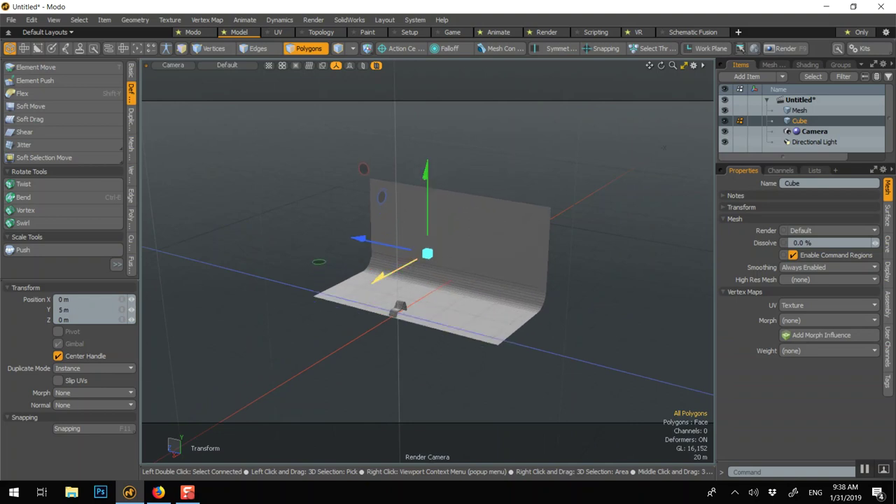
{"action": "left_click_drag", "start_coordinate": [379, 280], "coordinate": [358, 291]}
{"action": "key", "text": "space"}
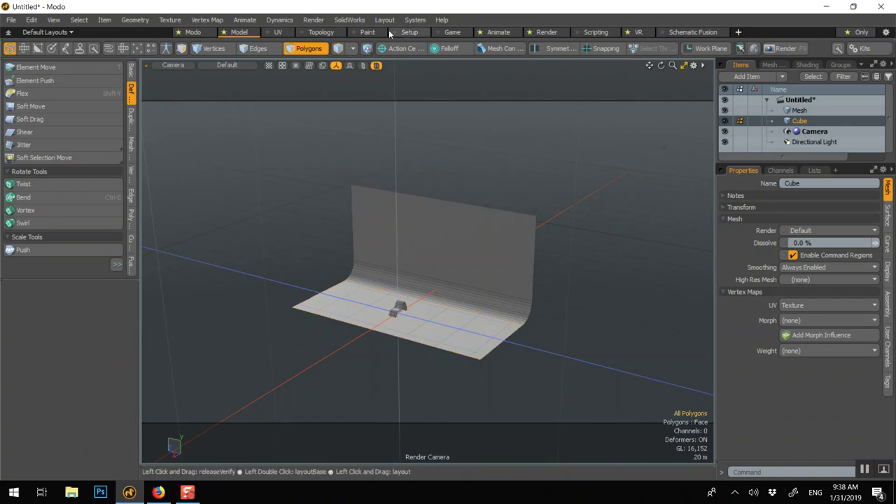
- Select the lounger mesh item and lower it along the Y axis toward the backdrop floor
{"action": "left_click", "coordinate": [391, 316]}
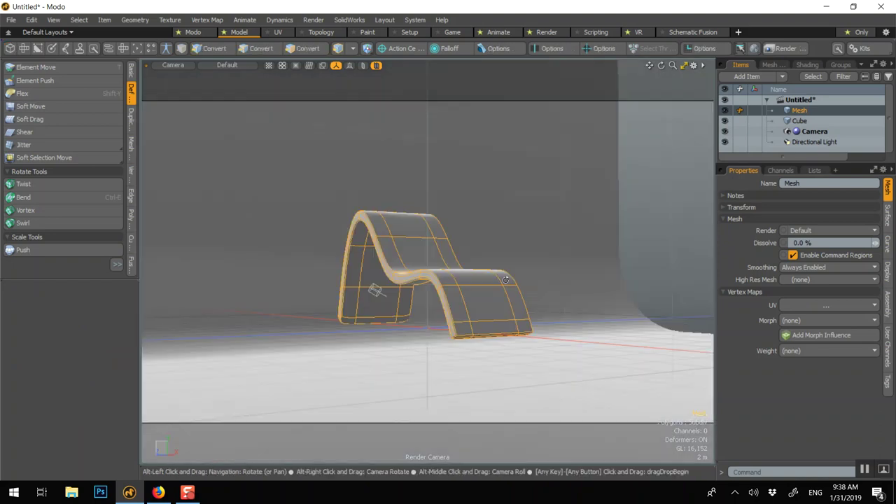
{"action": "left_click_drag", "start_coordinate": [505, 280], "coordinate": [475, 290], "text": "alt"}
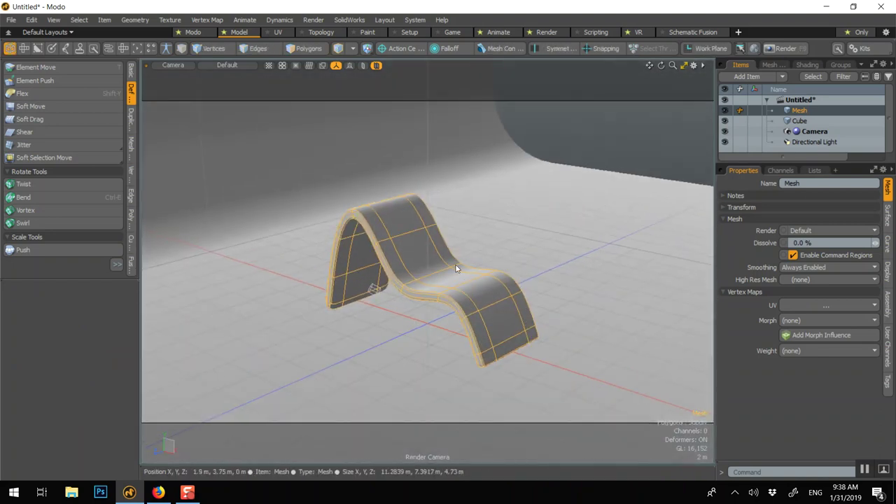
{"action": "key", "text": "y"}
{"action": "left_click_drag", "start_coordinate": [426, 209], "coordinate": [425, 282]}
{"action": "key", "text": "space"}
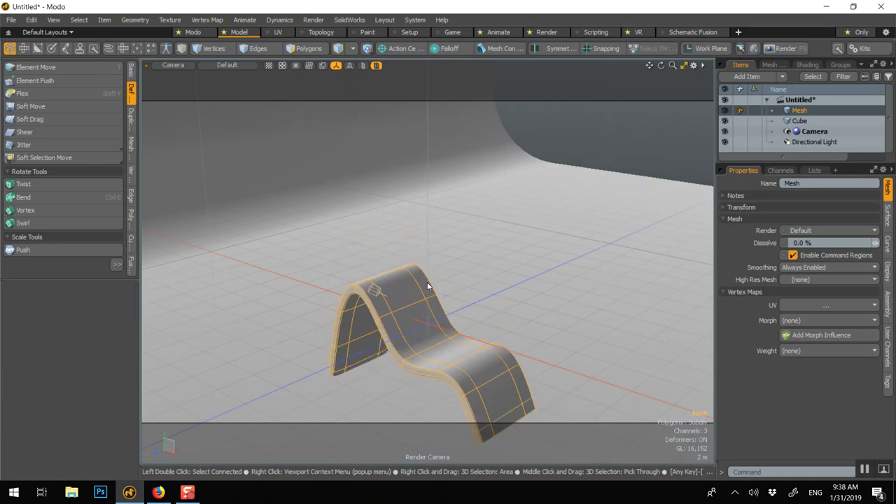
- Rotate the lounger slightly about its vertical Y axis so it sits at an angle on the backdrop
{"action": "key", "text": "shift+a"}
{"action": "key", "text": "e"}
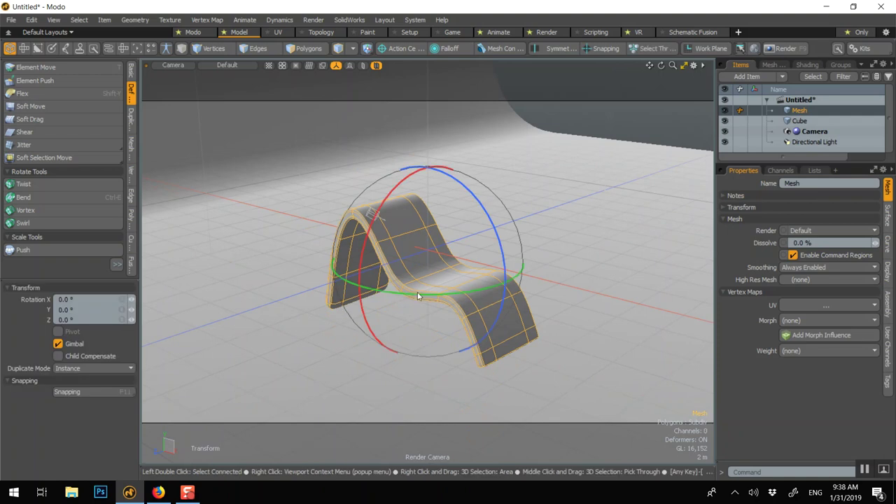
{"action": "left_click_drag", "start_coordinate": [416, 299], "coordinate": [462, 286]}
{"action": "key", "text": "space"}
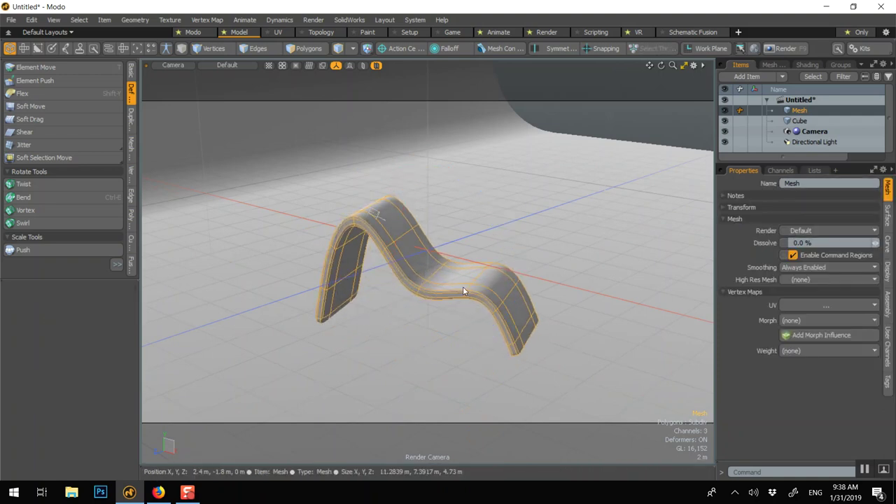
{"action": "left_click_drag", "start_coordinate": [546, 222], "coordinate": [504, 217], "text": "alt"}
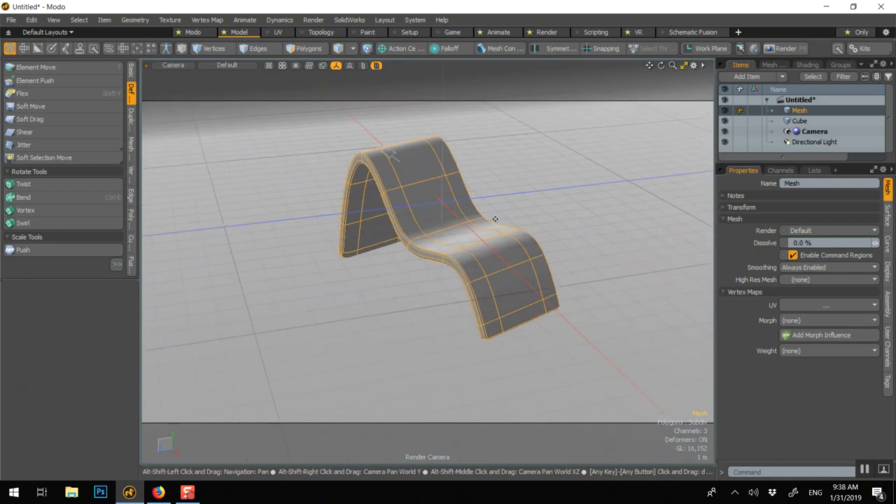
- Change the type of the Directional Light to Area Light
{"action": "left_click", "coordinate": [811, 142]}
{"action": "right_click", "coordinate": [808, 144]}
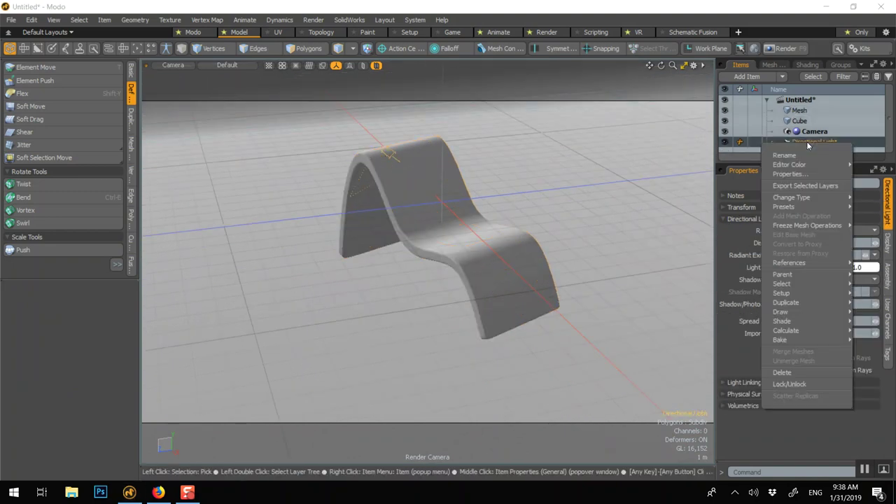
{"action": "mouse_move", "coordinate": [793, 201]}
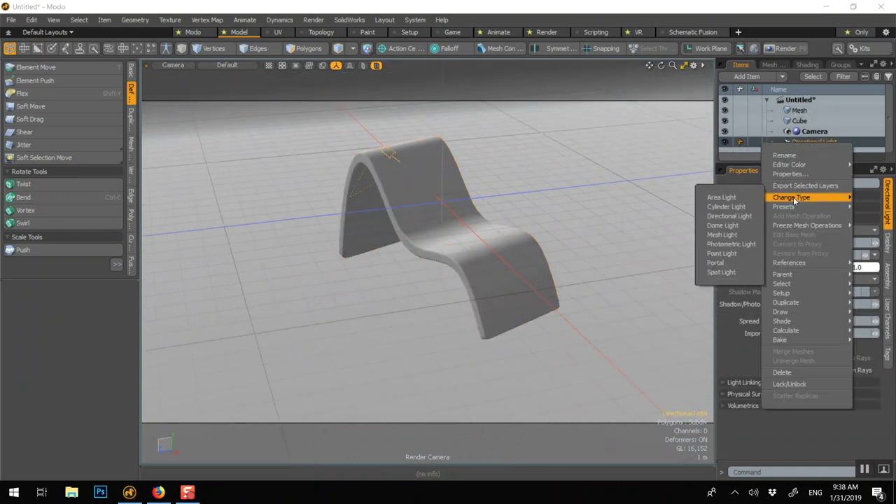
{"action": "left_click", "coordinate": [748, 199]}
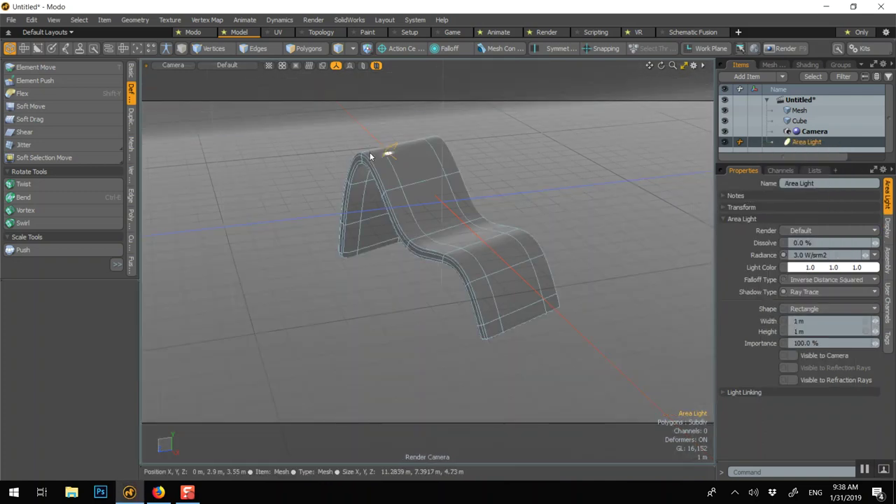
- Raise the area light about 4.1 m above its original position and rotate it -48° in X to face down at the lounger
{"action": "key", "text": "w"}
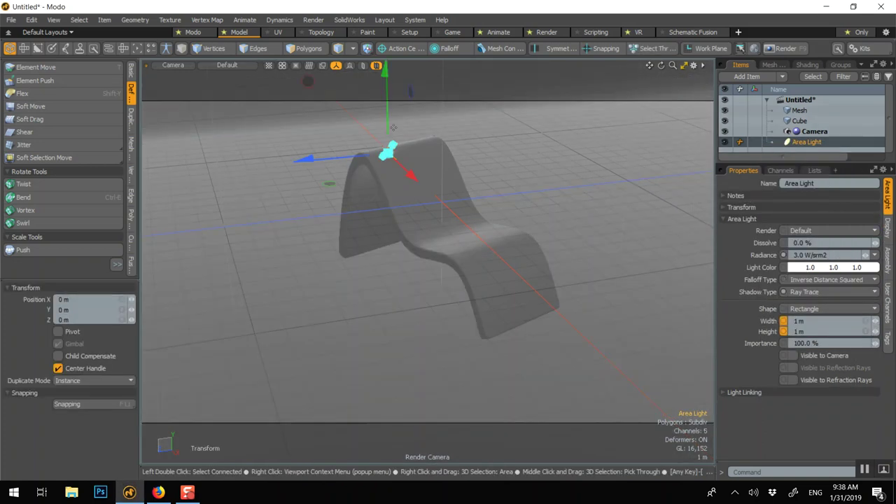
{"action": "left_click_drag", "start_coordinate": [390, 126], "coordinate": [391, 61]}
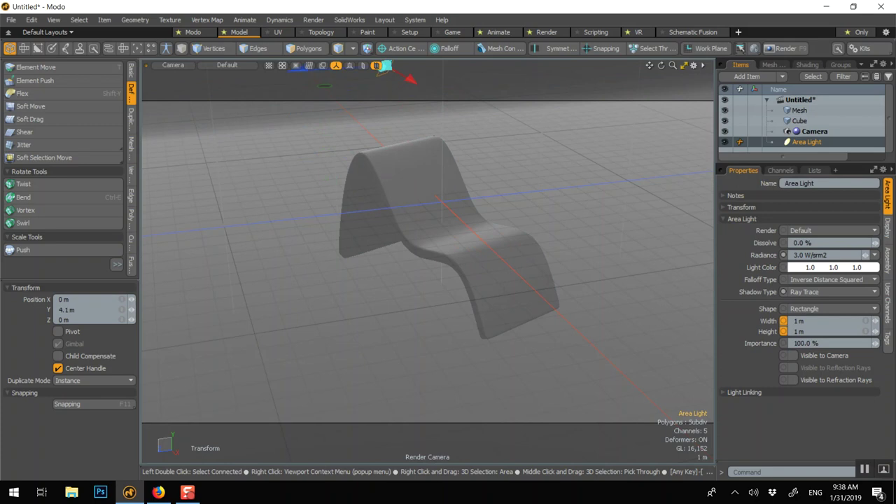
{"action": "left_click_drag", "start_coordinate": [389, 116], "coordinate": [398, 273], "text": "alt+shift"}
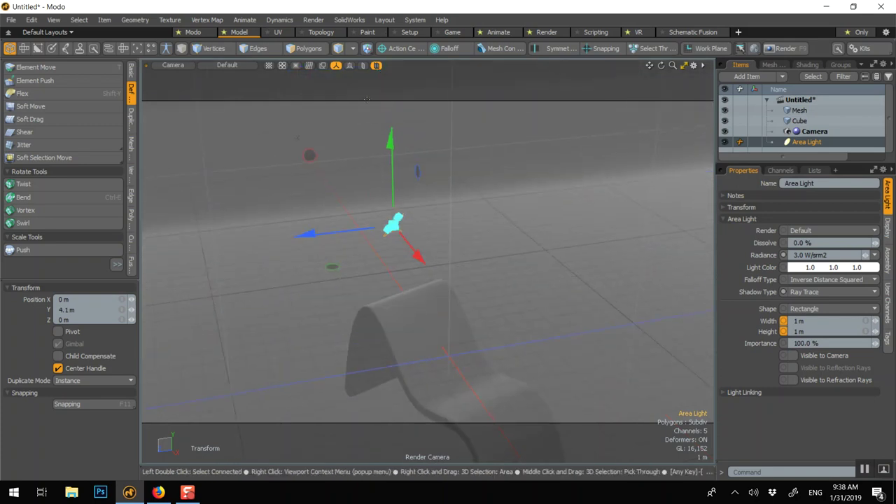
{"action": "key", "text": "e"}
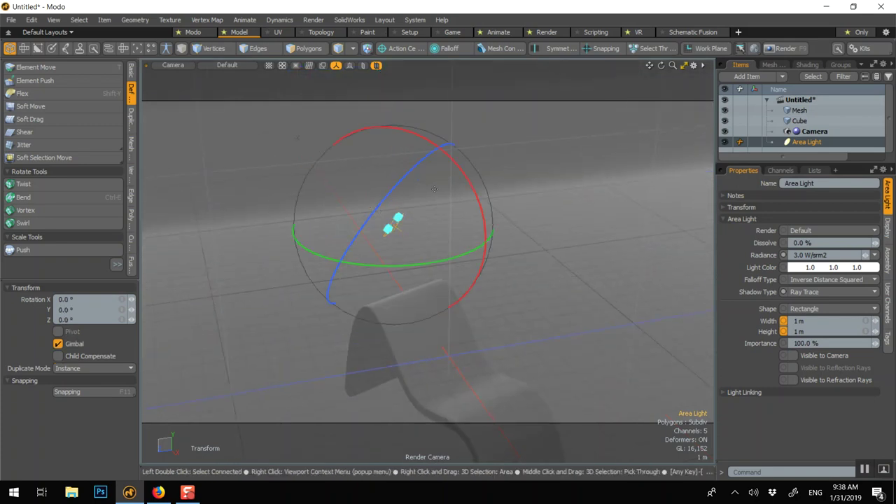
{"action": "left_click_drag", "start_coordinate": [449, 167], "coordinate": [394, 227]}
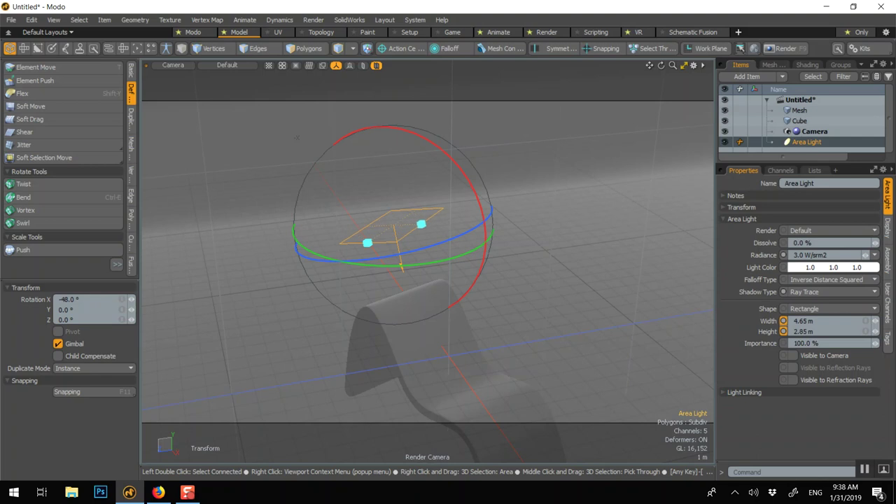
- Move the area light up by a further 5.35 m and enlarge it to about 8.75 m wide and 3.5 m high
{"action": "key", "text": "w"}
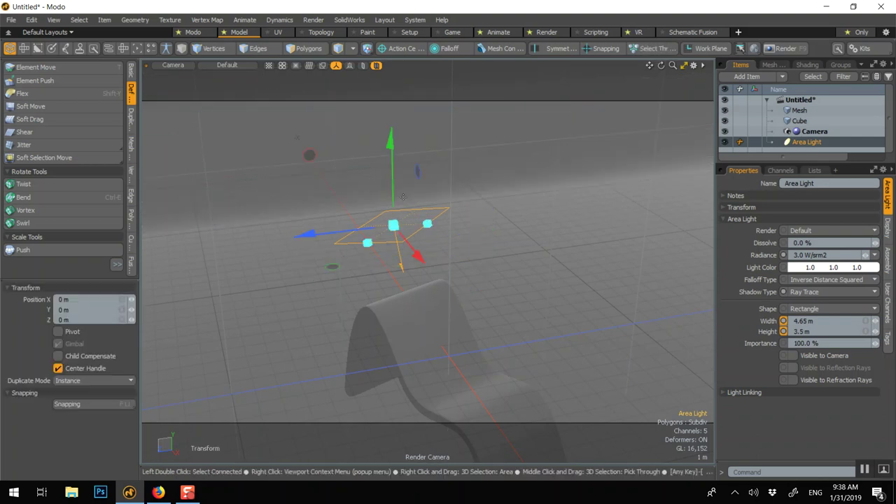
{"action": "left_click_drag", "start_coordinate": [391, 186], "coordinate": [390, 85]}
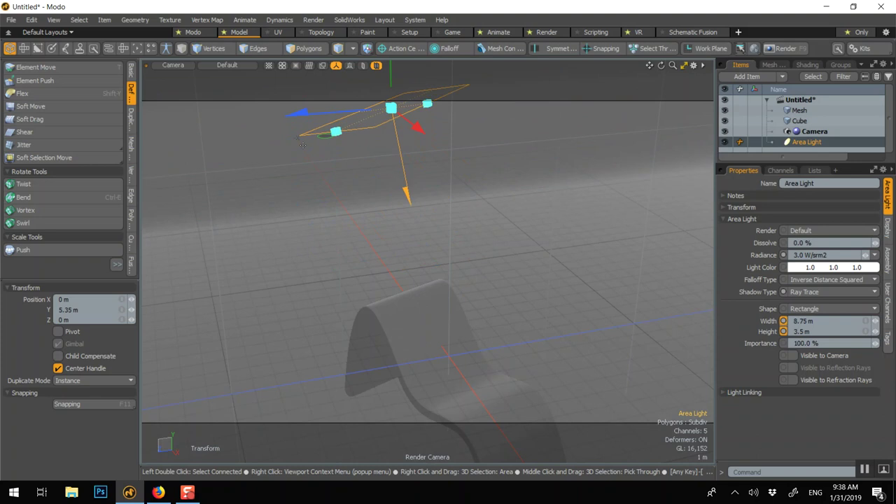
{"action": "key", "text": "q"}
{"action": "scroll", "coordinate": [350, 180], "scroll_direction": "down", "scroll_amount": 5}
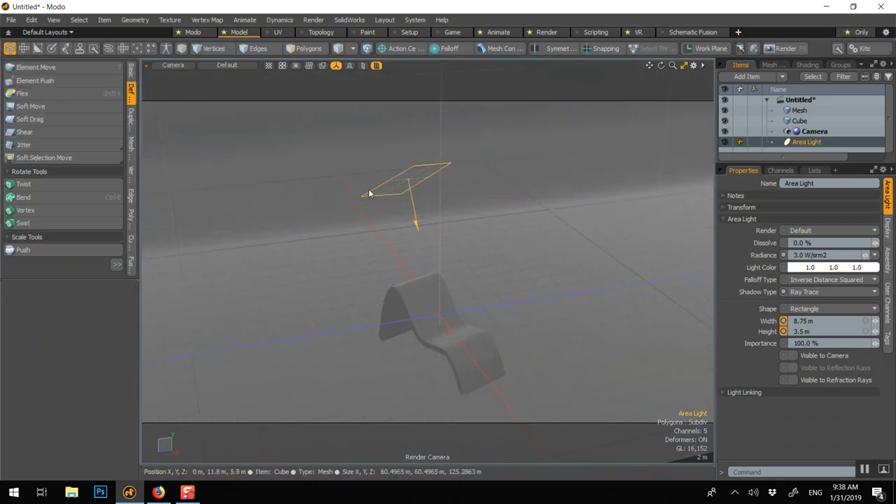
{"action": "scroll", "coordinate": [360, 193], "scroll_direction": "up", "scroll_amount": 4}
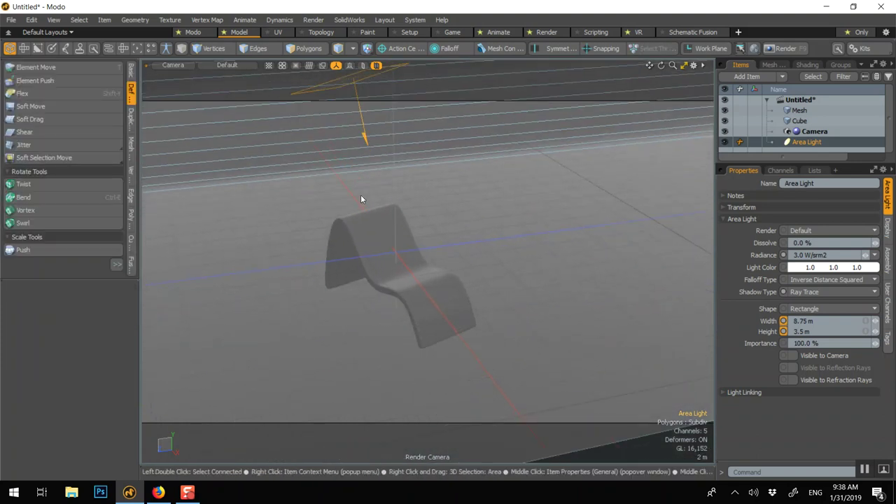
- Enlarge the Shader Tree and expand Environments and its Environment item to expose the Environment Material
{"action": "left_click", "coordinate": [796, 65]}
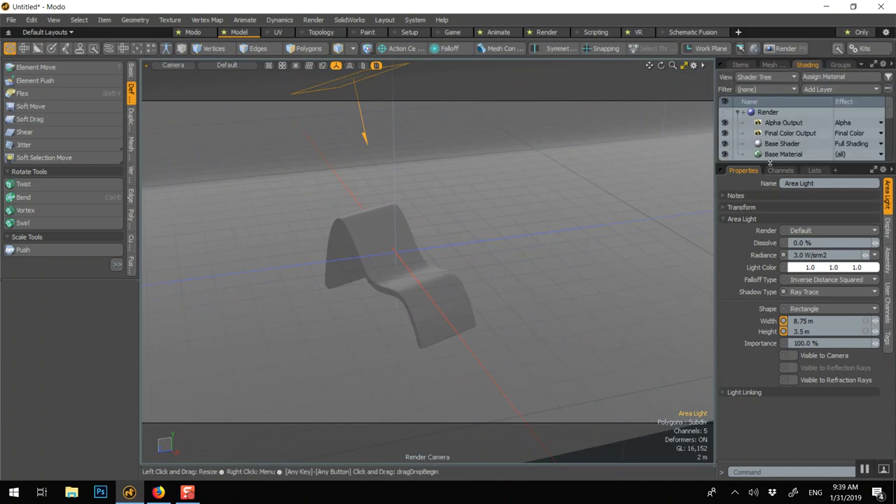
{"action": "mouse_move", "coordinate": [768, 159]}
{"action": "left_mouse_down"}
{"action": "mouse_move", "coordinate": [762, 269]}
{"action": "mouse_move", "coordinate": [762, 236]}
{"action": "left_mouse_up"}
{"action": "left_click", "coordinate": [736, 195]}
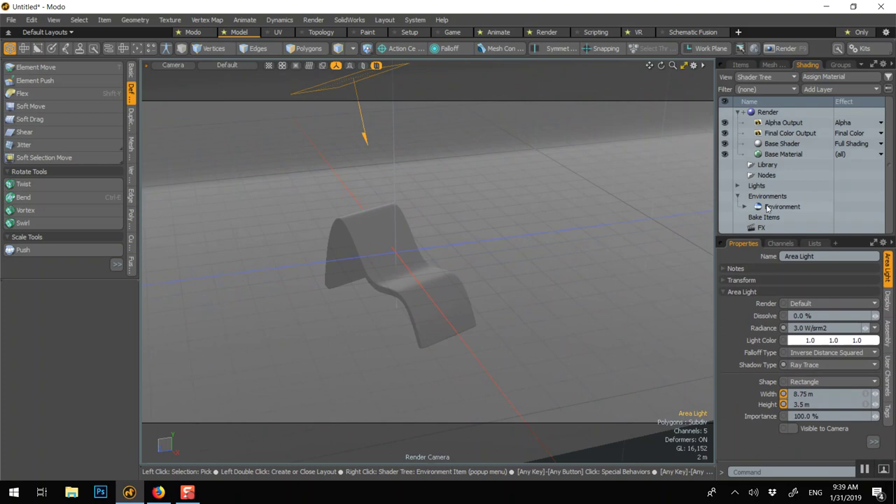
{"action": "left_click", "coordinate": [767, 209]}
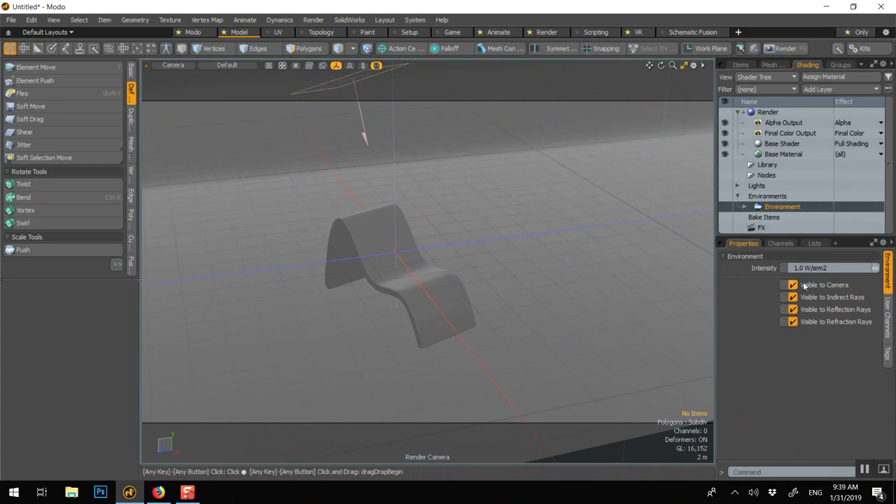
{"action": "left_click", "coordinate": [743, 208]}
- Open the render Preview, start it rendering, and place its window over the middle of the viewport
{"action": "scroll", "coordinate": [562, 220], "scroll_direction": "down", "scroll_amount": 1}
{"action": "scroll", "coordinate": [562, 220], "scroll_direction": "up", "scroll_amount": 3}
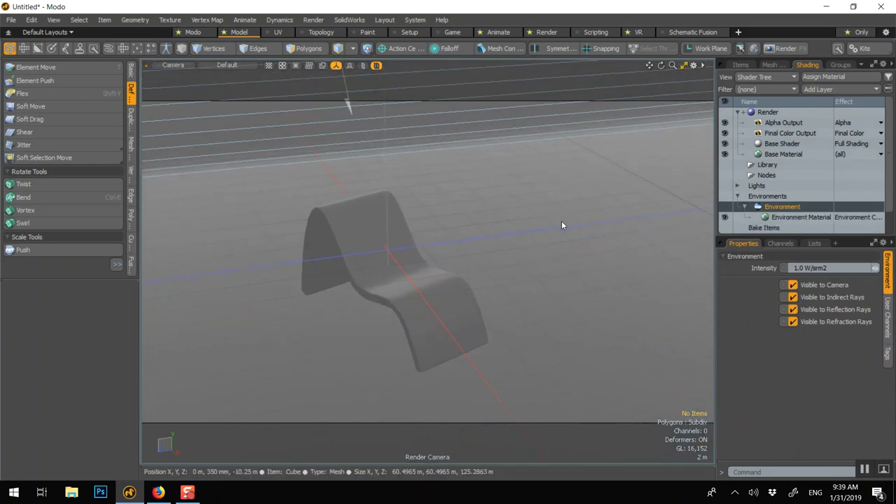
{"action": "key", "text": "F8"}
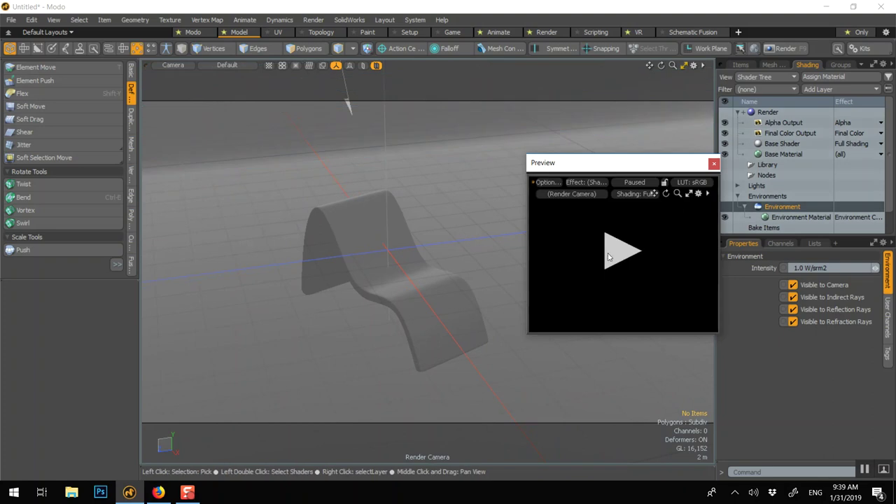
{"action": "left_click_drag", "start_coordinate": [581, 165], "coordinate": [432, 137]}
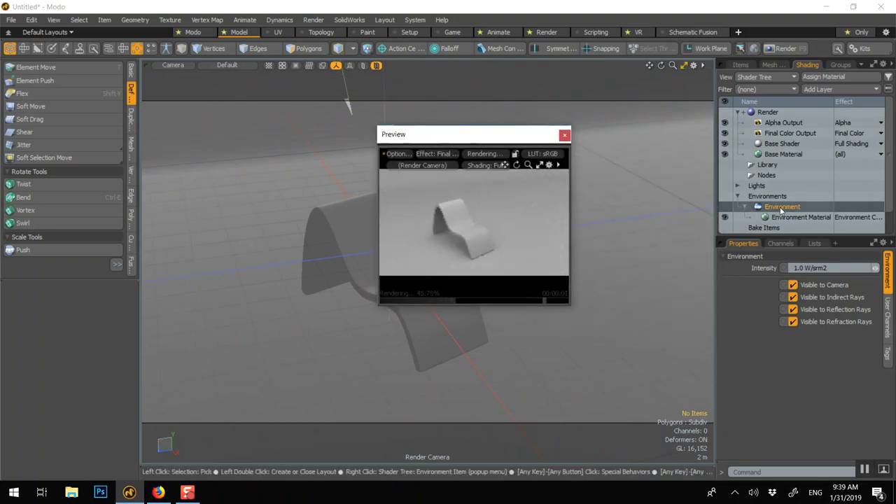
- Try the Constant environment type on the Environment Material and view the lounger in the render preview
{"action": "left_click", "coordinate": [812, 219]}
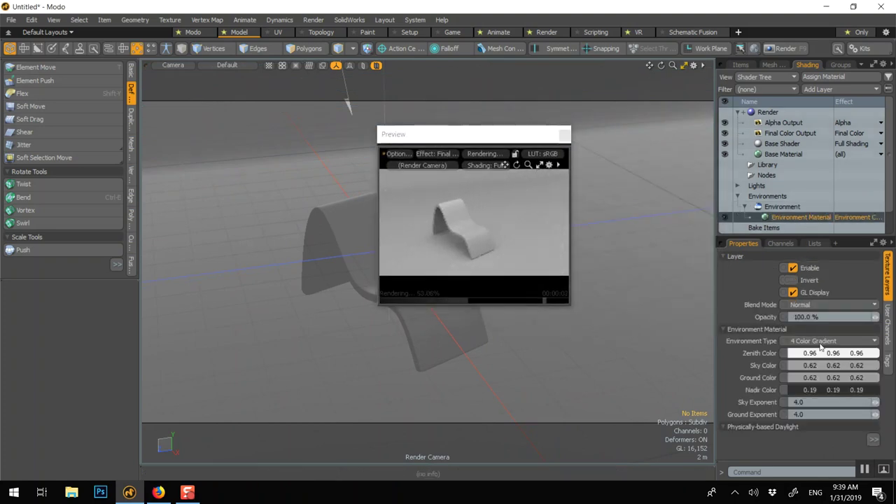
{"action": "left_click", "coordinate": [817, 343]}
{"action": "left_click", "coordinate": [810, 329]}
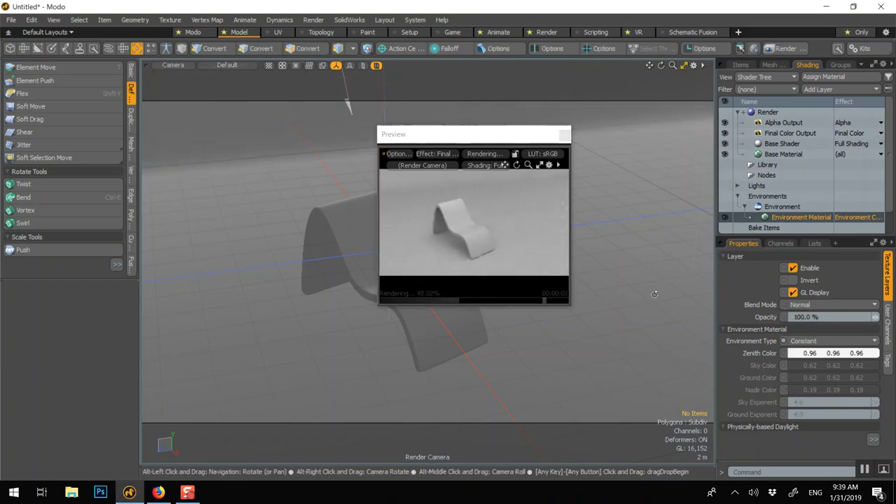
{"action": "left_click_drag", "start_coordinate": [610, 281], "coordinate": [645, 286], "text": "alt"}
- Try the Physically-based Daylight environment type in the preview and return the Environment Material to 4 Color Gradient
{"action": "left_click", "coordinate": [826, 339]}
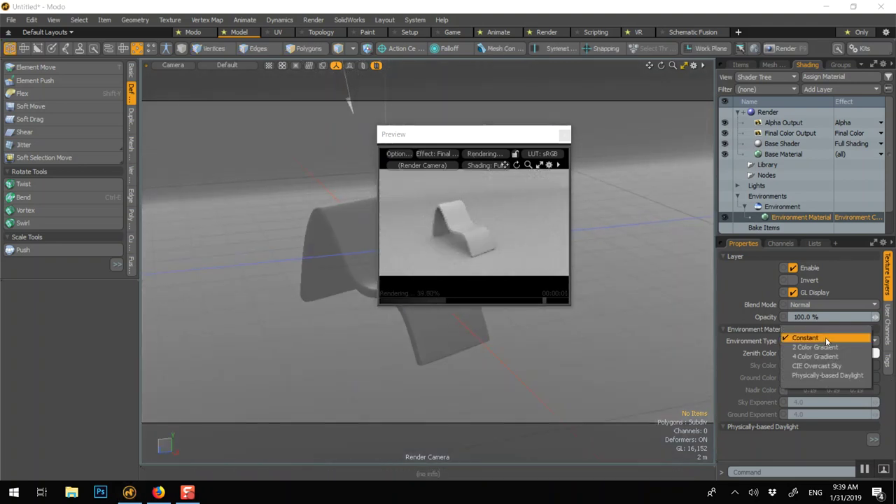
{"action": "left_click", "coordinate": [826, 375]}
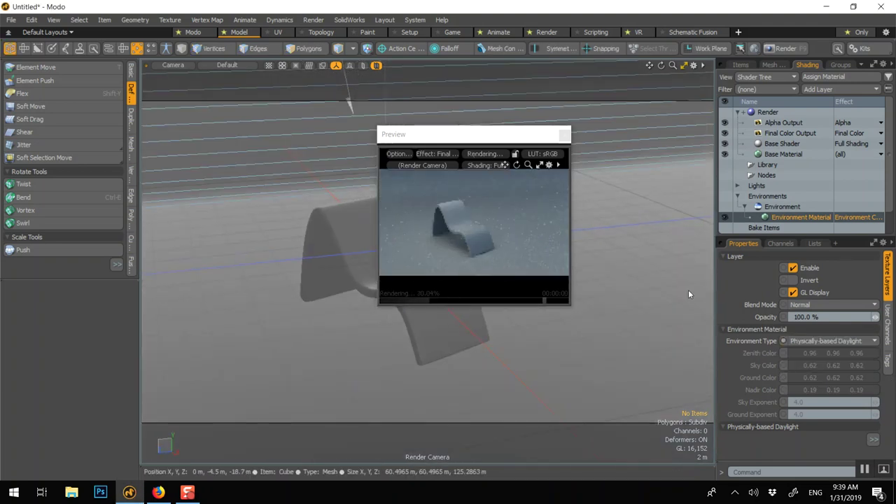
{"action": "left_click_drag", "start_coordinate": [675, 280], "coordinate": [305, 279], "text": "alt"}
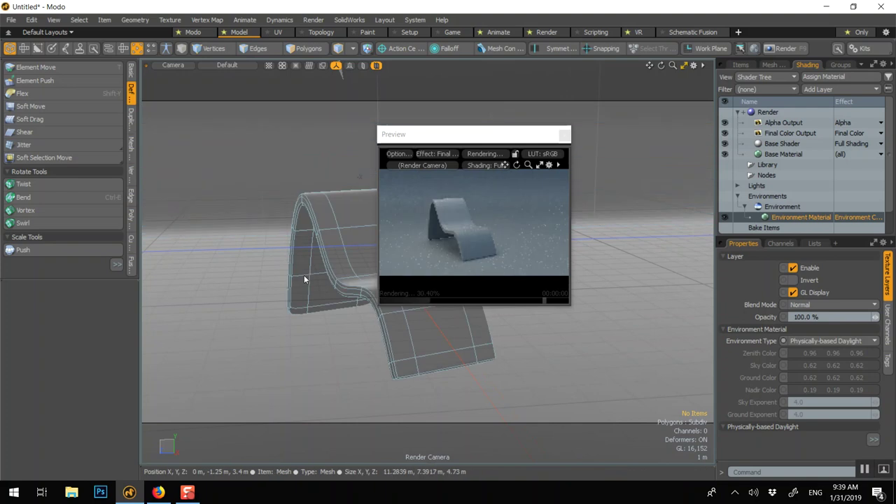
{"action": "left_click", "coordinate": [842, 342]}
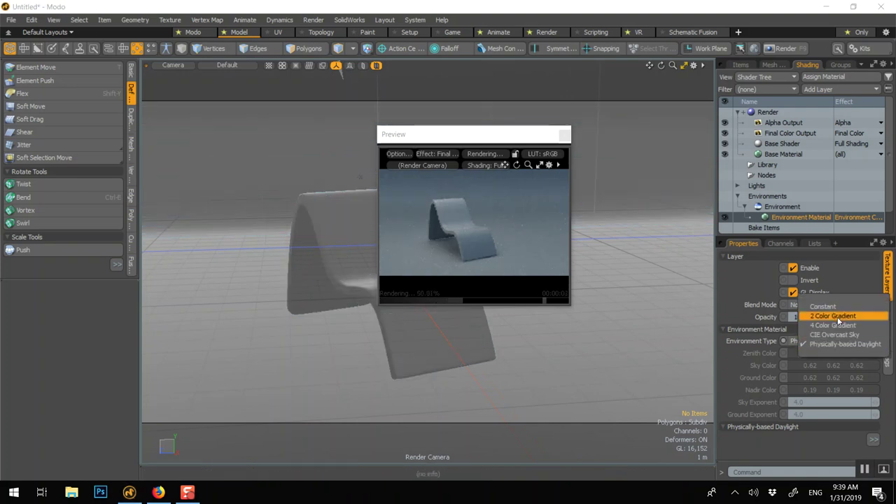
{"action": "left_click", "coordinate": [836, 324]}
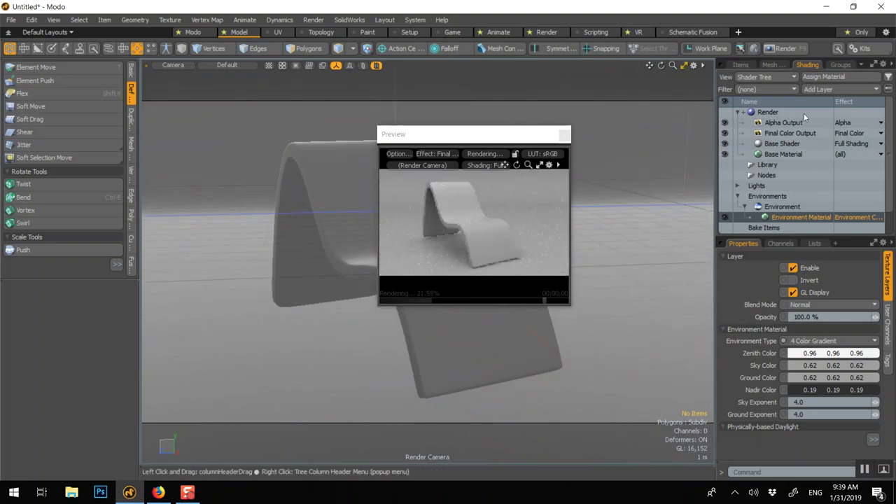
- Set the Environment's intensity to 0.8 W/srm2 and the Area Light's radiance to 2.8 W/srm2
{"action": "left_click", "coordinate": [784, 206]}
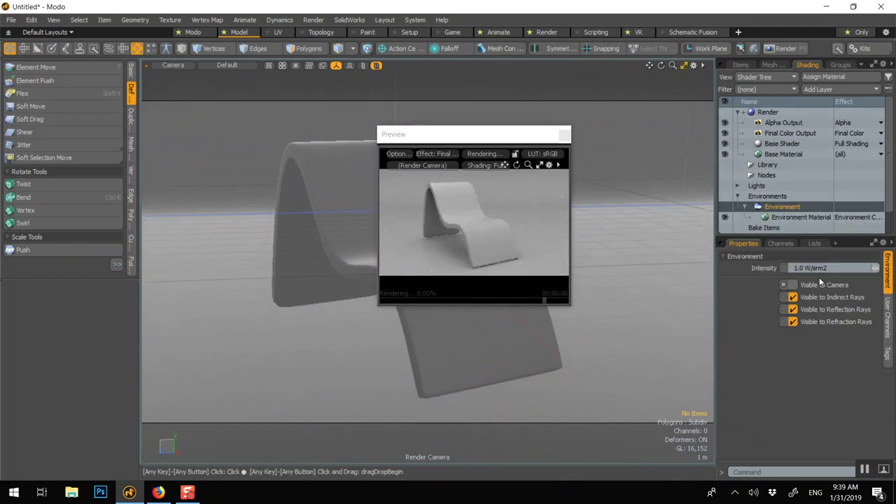
{"action": "left_click", "coordinate": [812, 268]}
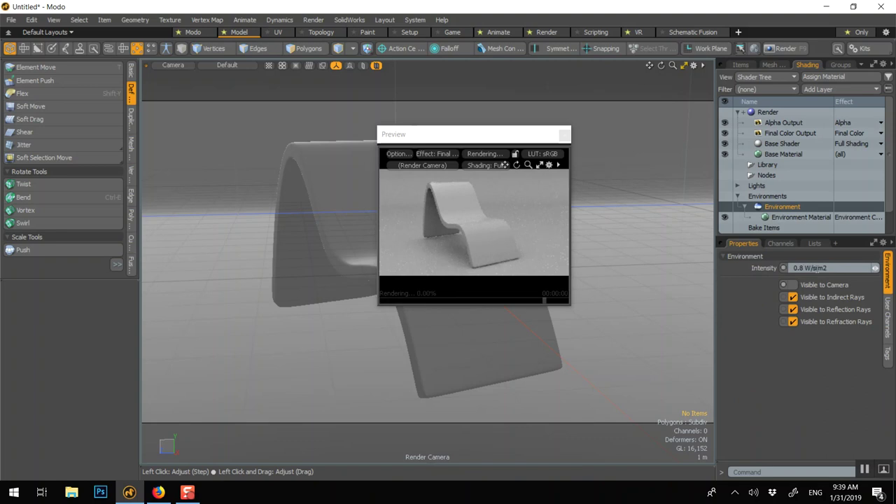
{"action": "left_click", "coordinate": [740, 64]}
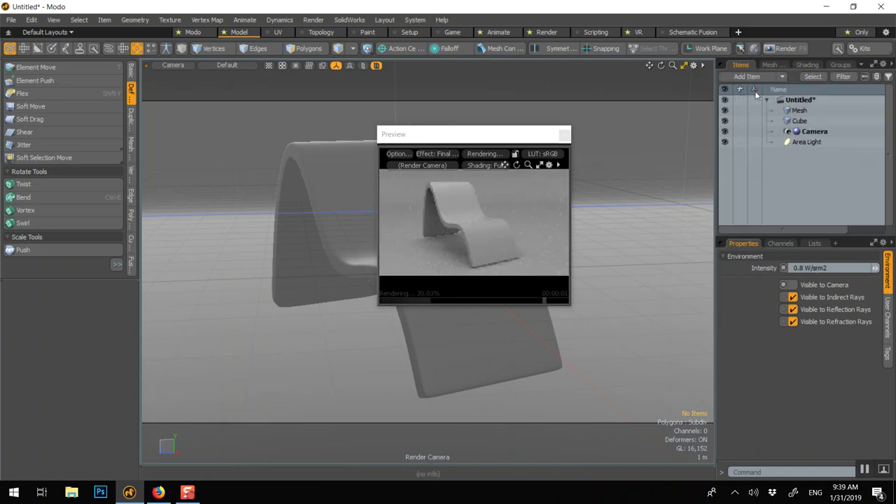
{"action": "left_click", "coordinate": [806, 142]}
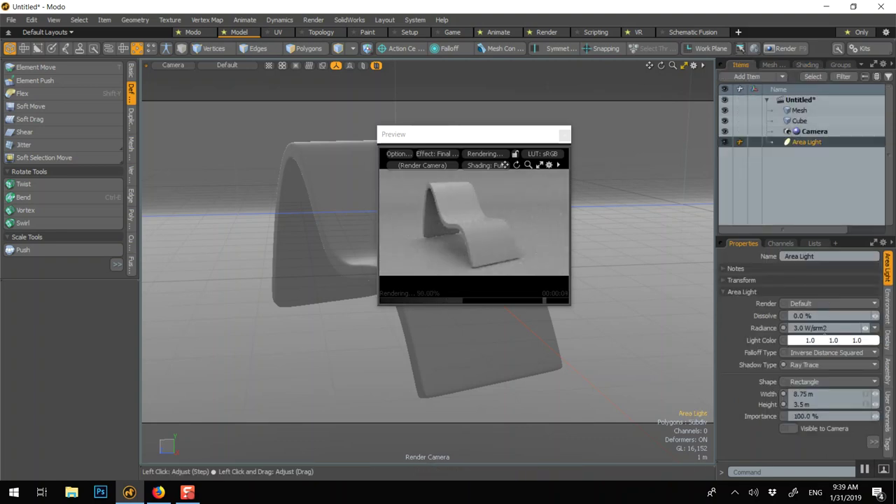
{"action": "left_click", "coordinate": [824, 327]}
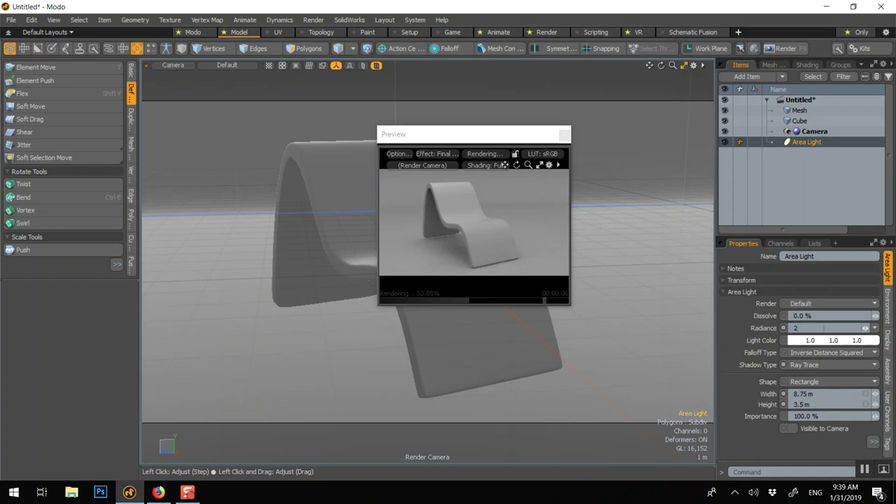
{"action": "type", "text": "2.8"}
{"action": "key", "text": "Return"}
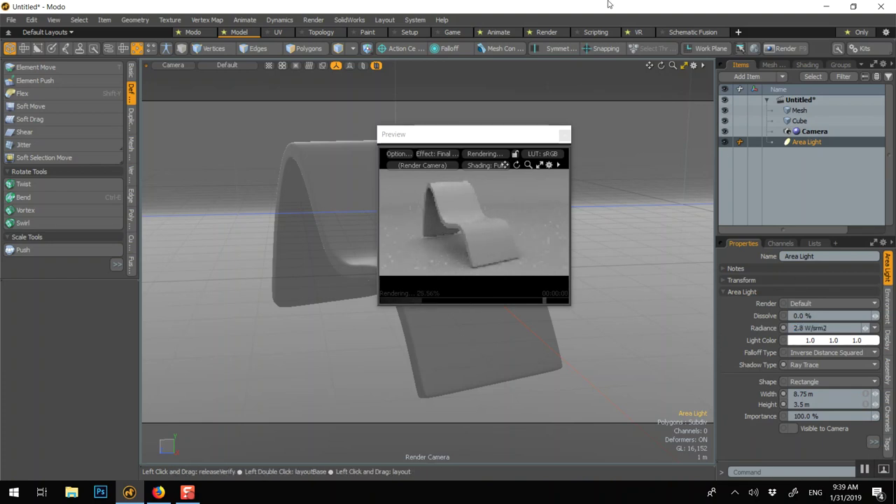
- Assign a new default-type material named Chair to the lounger mesh
{"action": "left_click", "coordinate": [314, 154]}
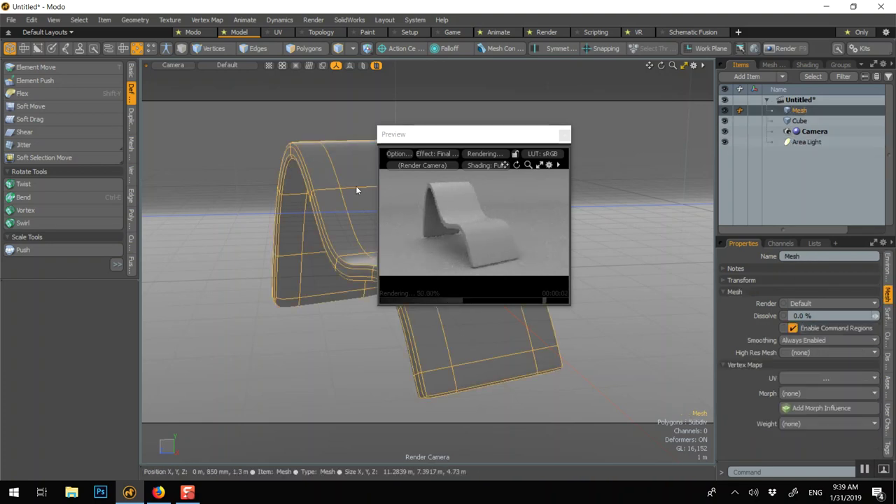
{"action": "key", "text": "m"}
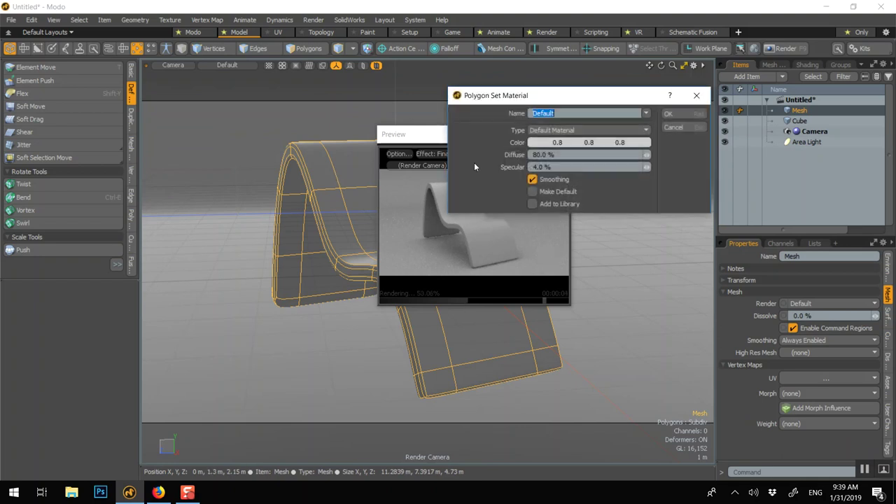
{"action": "type", "text": "Chair"}
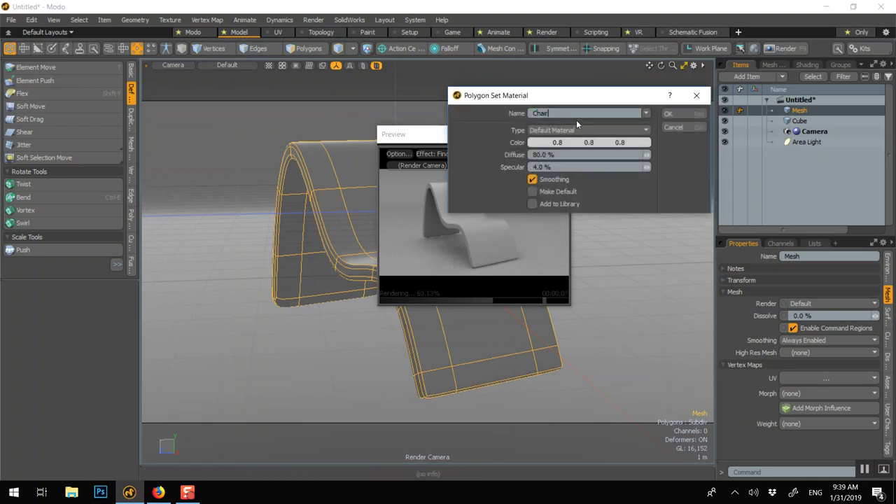
{"action": "key", "text": "Return"}
- Assign a new default-type material named Floor to the curved studio backdrop
{"action": "left_click", "coordinate": [603, 123]}
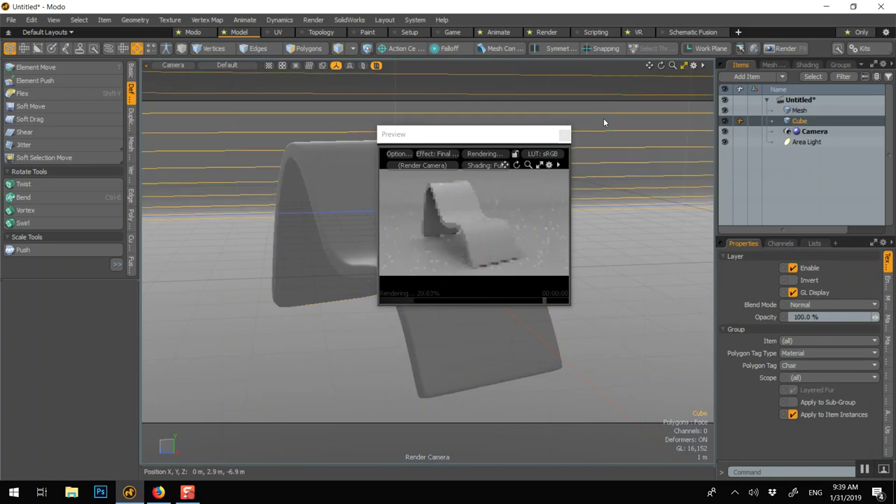
{"action": "type", "text": "mFl"}
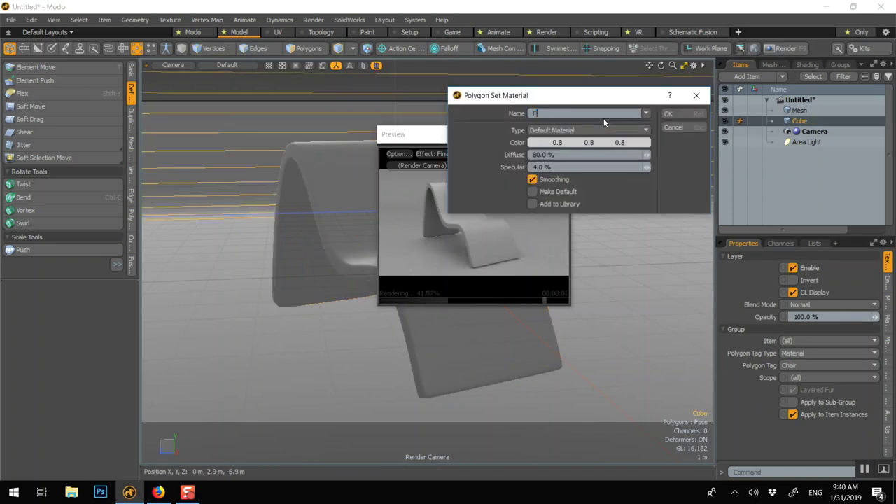
{"action": "type", "text": "oor"}
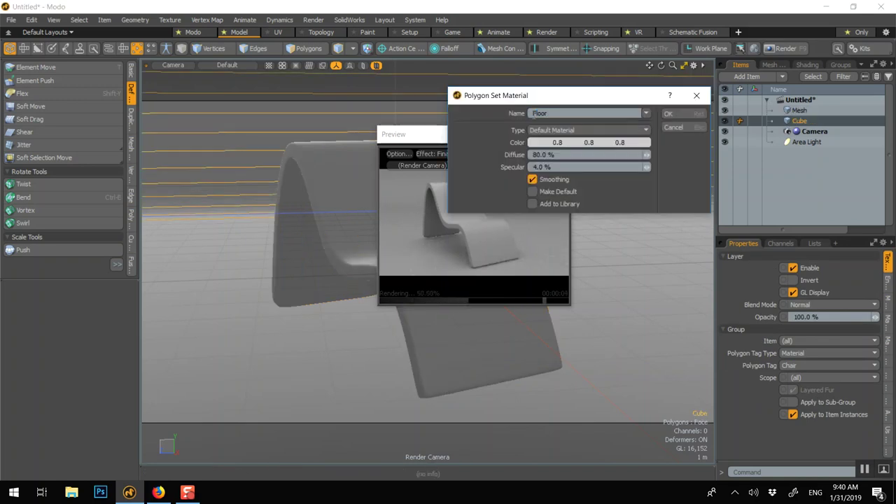
{"action": "left_click", "coordinate": [669, 114]}
- With the lounger mesh selected, open the preset browser and install Black Patent Leather from the cloud Fabric materials
{"action": "left_click", "coordinate": [363, 200]}
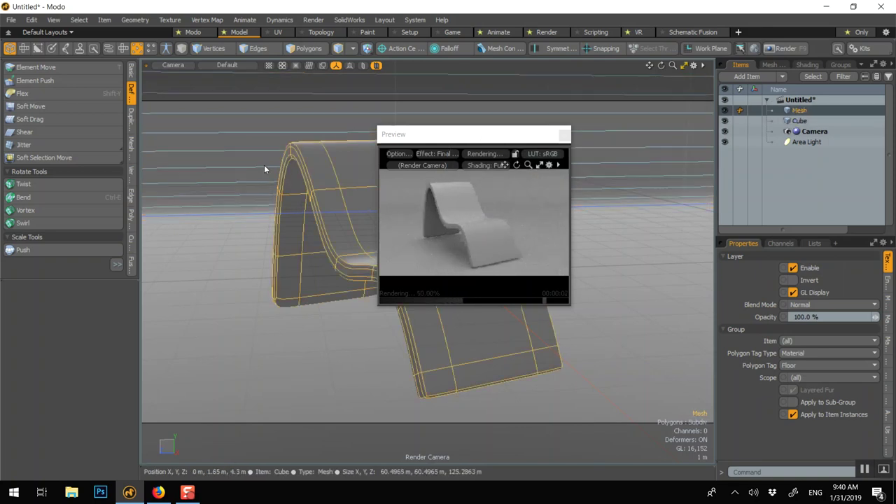
{"action": "key", "text": "F6"}
{"action": "left_click_drag", "start_coordinate": [382, 25], "coordinate": [105, 50]}
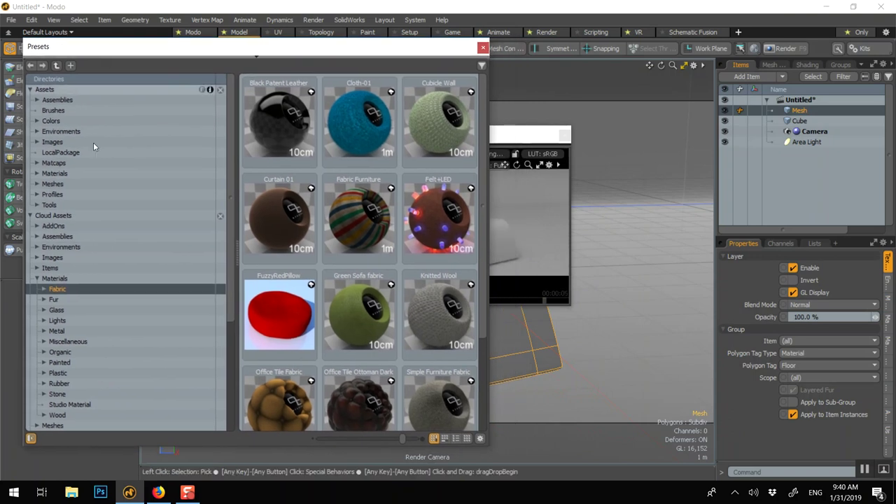
{"action": "right_click", "coordinate": [258, 124]}
{"action": "left_click", "coordinate": [247, 134]}
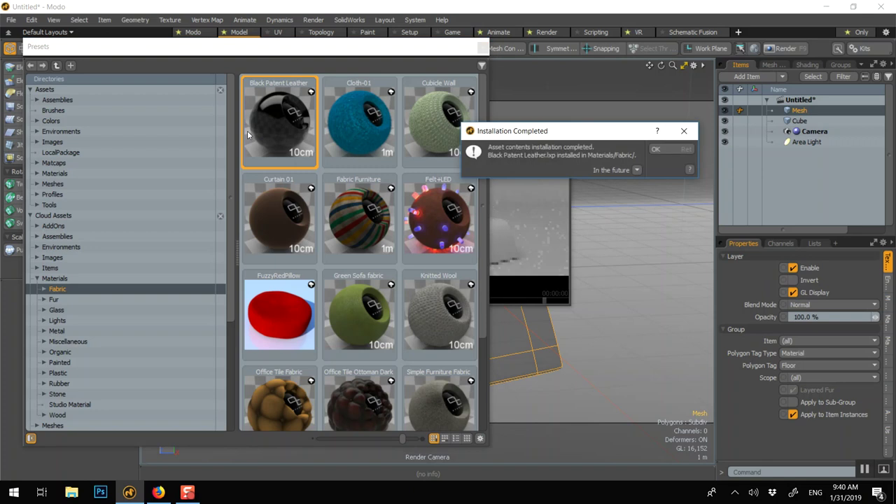
{"action": "left_click", "coordinate": [664, 152]}
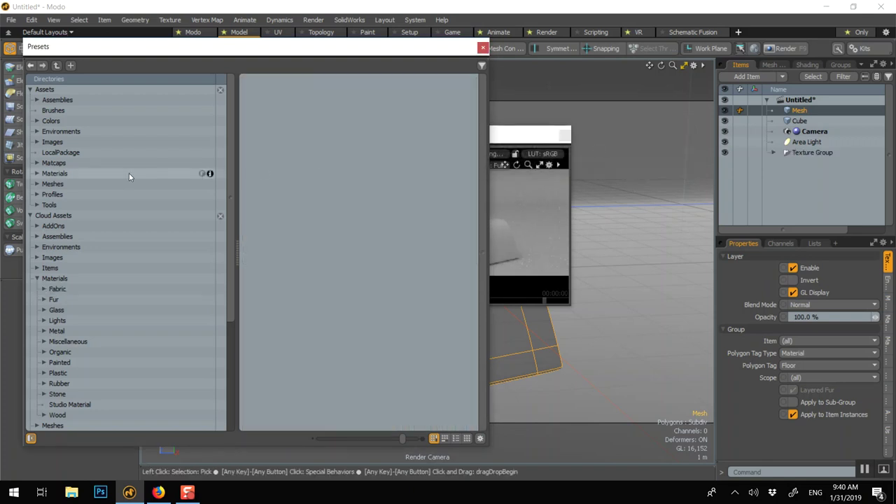
- Apply the glass crown zinc preset from the local Glass materials to the lounger and close the preset browser
{"action": "left_click", "coordinate": [37, 173]}
{"action": "left_click", "coordinate": [51, 237]}
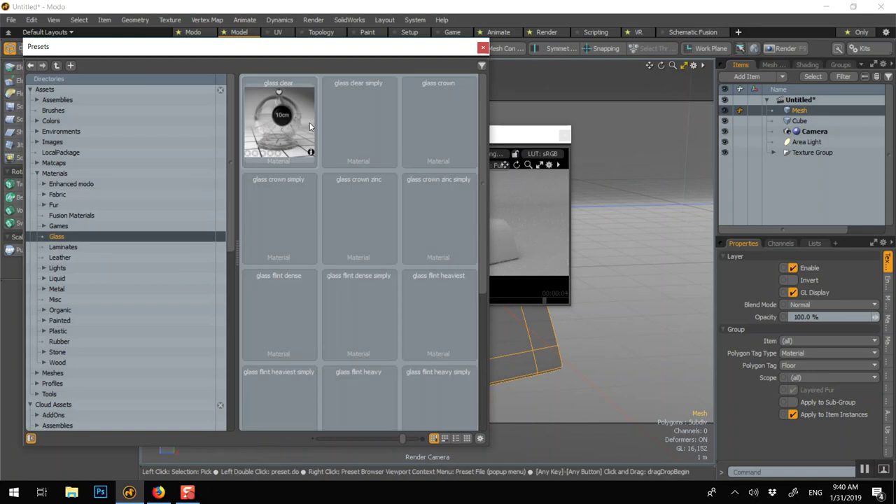
{"action": "left_click_drag", "start_coordinate": [291, 53], "coordinate": [170, 62]}
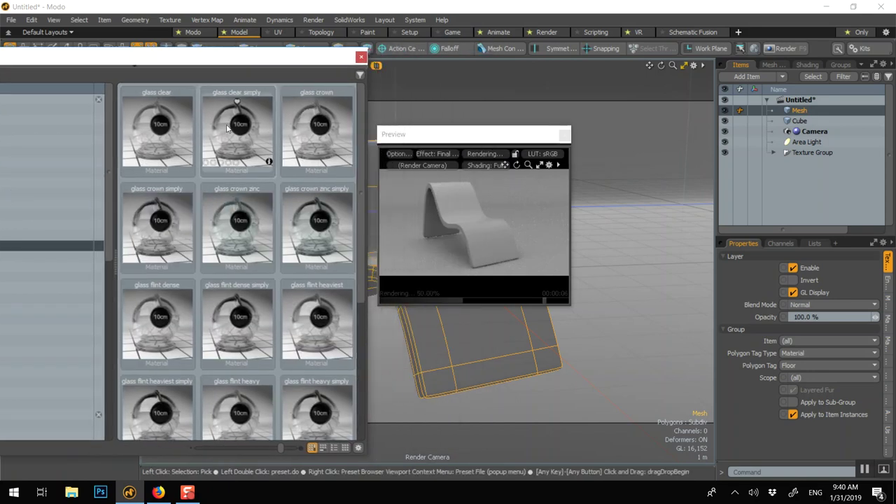
{"action": "double_click", "coordinate": [237, 213]}
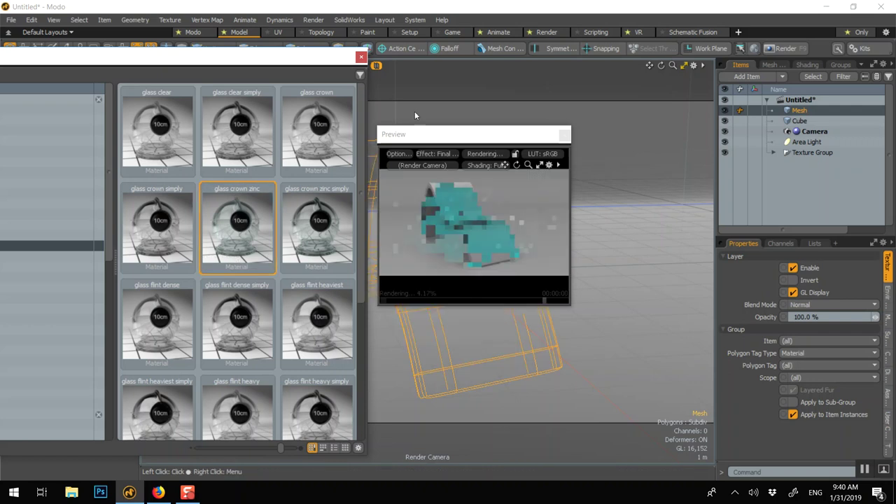
{"action": "left_click", "coordinate": [361, 56]}
{"action": "scroll", "coordinate": [351, 159], "scroll_direction": "up", "scroll_amount": 2}
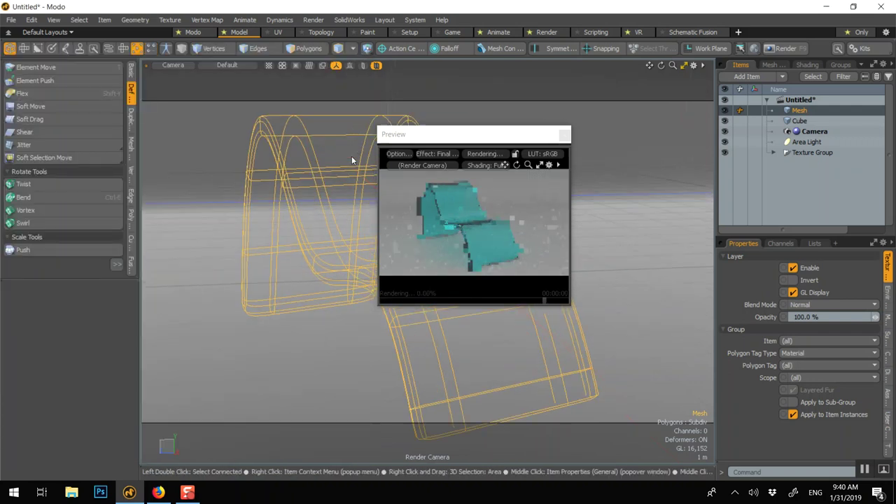
- In the Chair group's glass_crown_zinc material, try an absorption distance of 25 mm and settle on 55 mm
{"action": "left_click", "coordinate": [807, 65]}
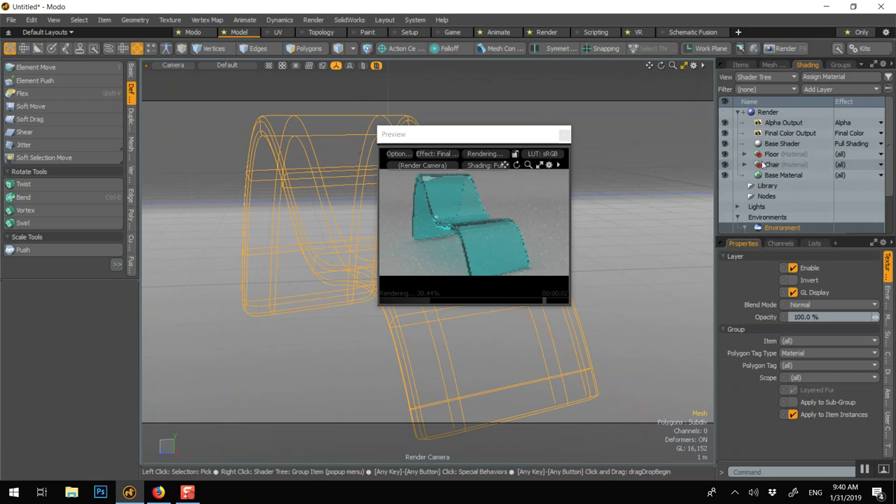
{"action": "double_click", "coordinate": [469, 200]}
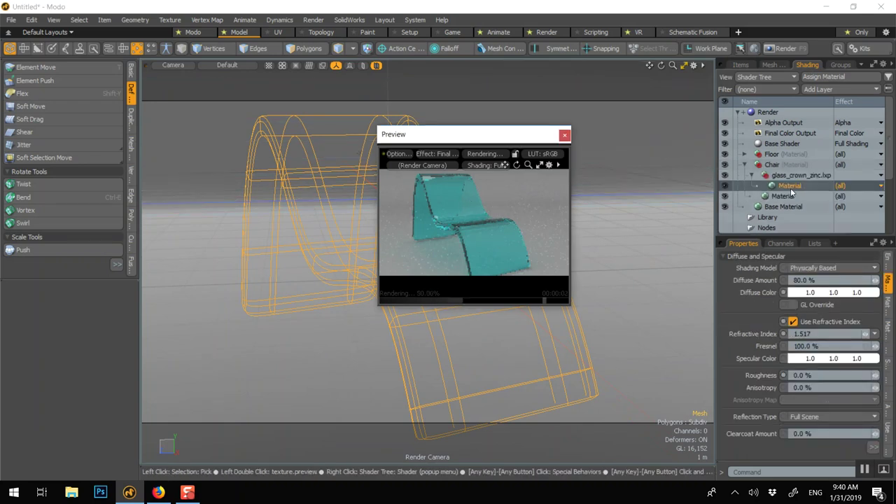
{"action": "left_click", "coordinate": [890, 307]}
{"action": "left_click_drag", "start_coordinate": [805, 237], "coordinate": [795, 140]}
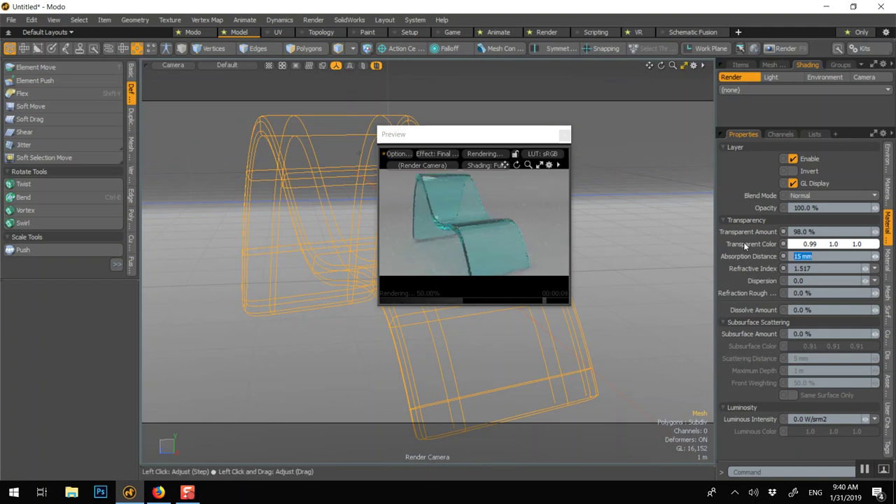
{"action": "type", "text": "25 m"}
{"action": "type", "text": "m"}
{"action": "key", "text": "Return"}
{"action": "type", "text": "55"}
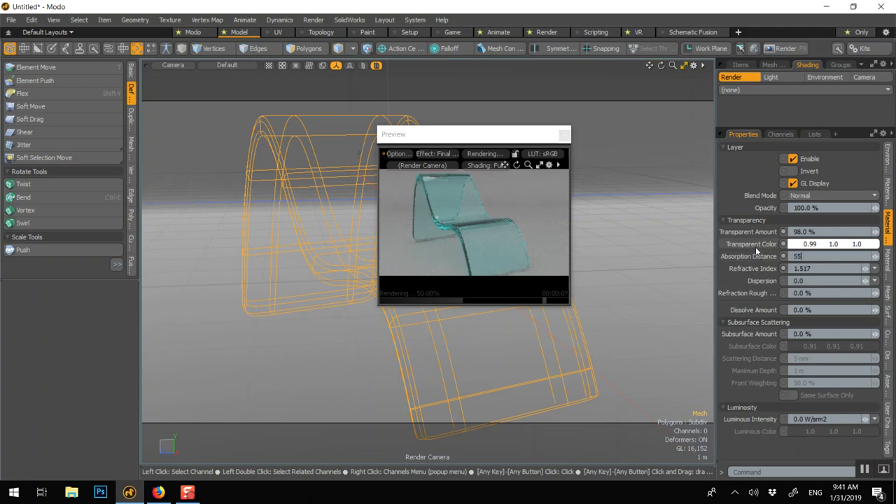
{"action": "key", "text": "Return"}
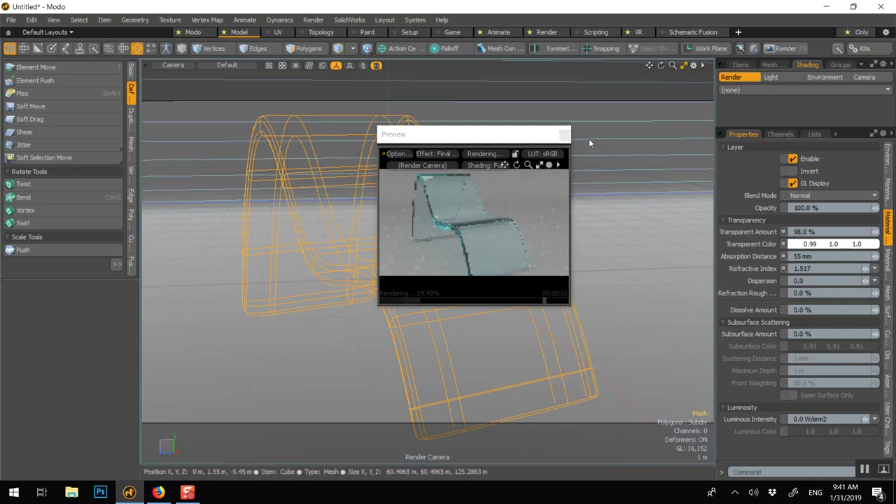
- Swing the render camera round towards the lounger's side, try a focal length of 40 mm and settle on 45 mm
{"action": "left_click_drag", "start_coordinate": [307, 200], "coordinate": [333, 221], "text": "alt"}
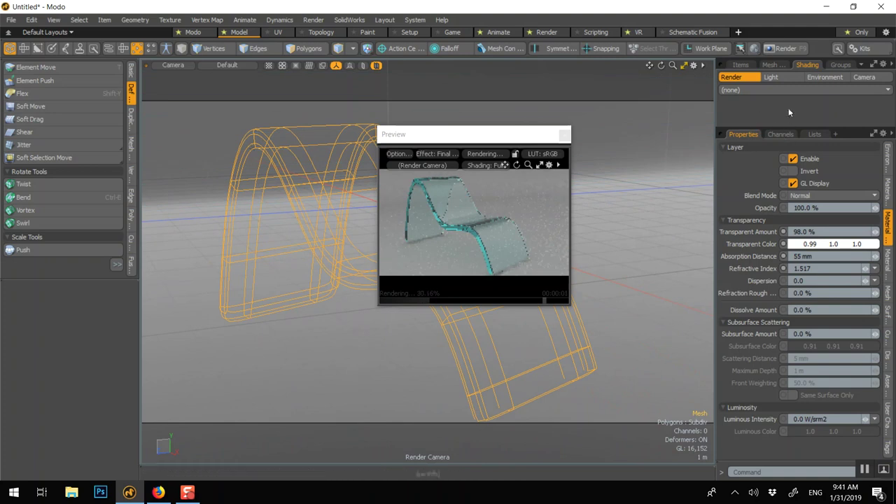
{"action": "left_click", "coordinate": [741, 65]}
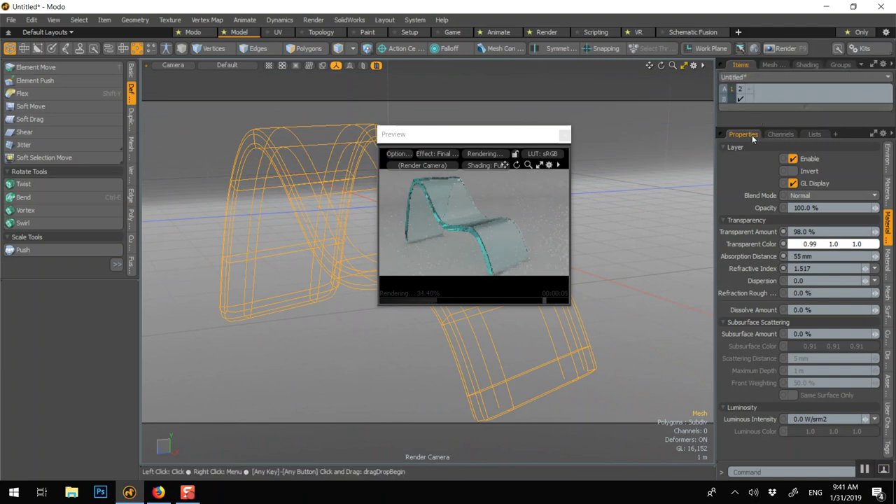
{"action": "left_click_drag", "start_coordinate": [753, 129], "coordinate": [753, 200]}
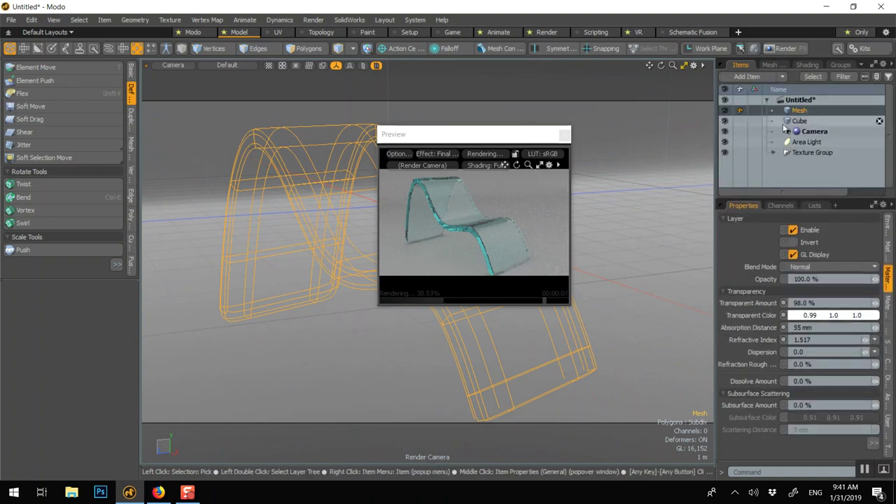
{"action": "left_click", "coordinate": [806, 131]}
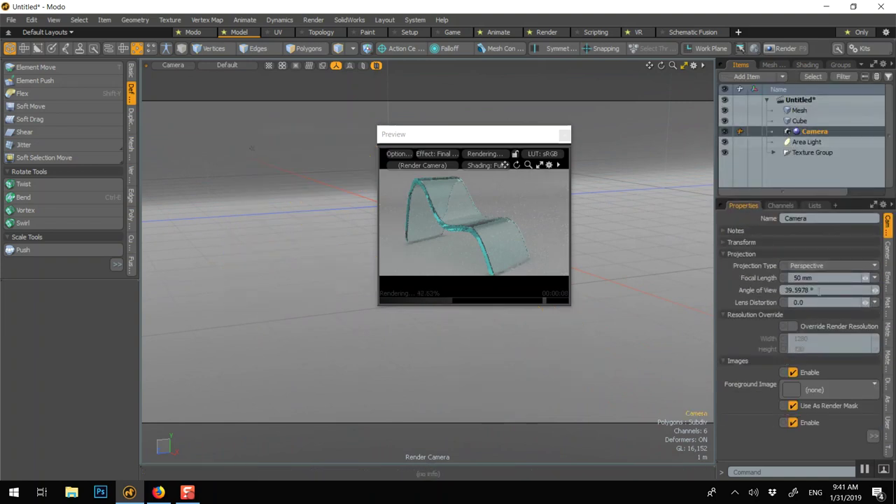
{"action": "type", "text": "40"}
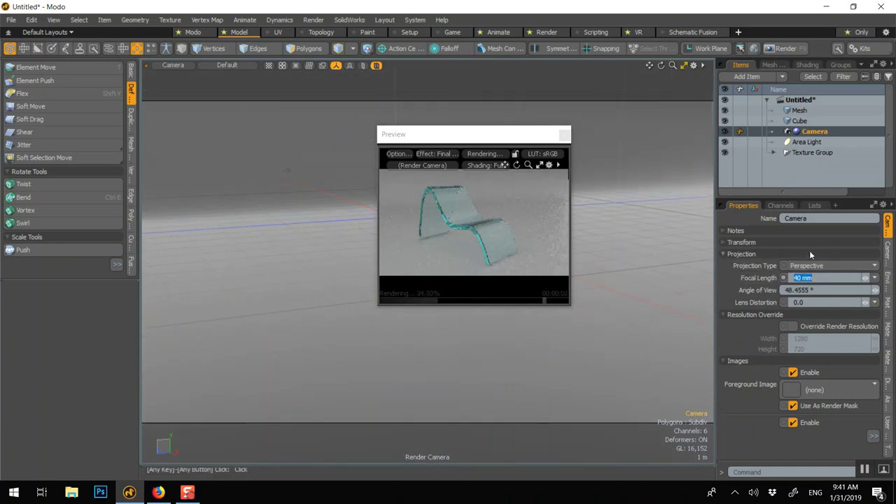
{"action": "type", "text": "45"}
{"action": "key", "text": "Return"}
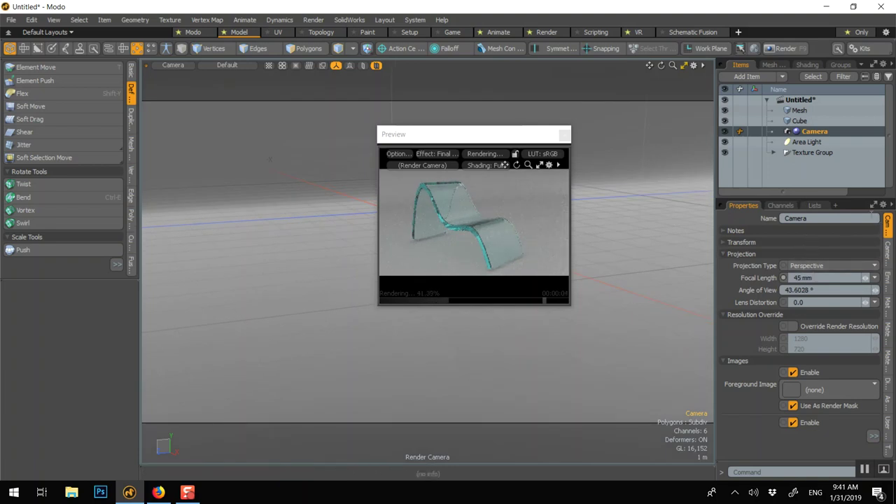
- Enable depth of field on the Camera, autofocus it, and select the lounger in the render preview
{"action": "left_click", "coordinate": [889, 259]}
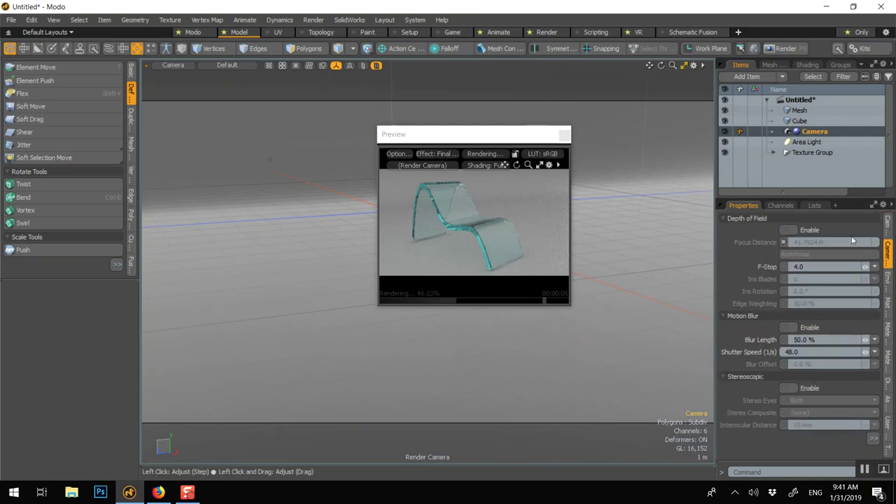
{"action": "left_click", "coordinate": [791, 231]}
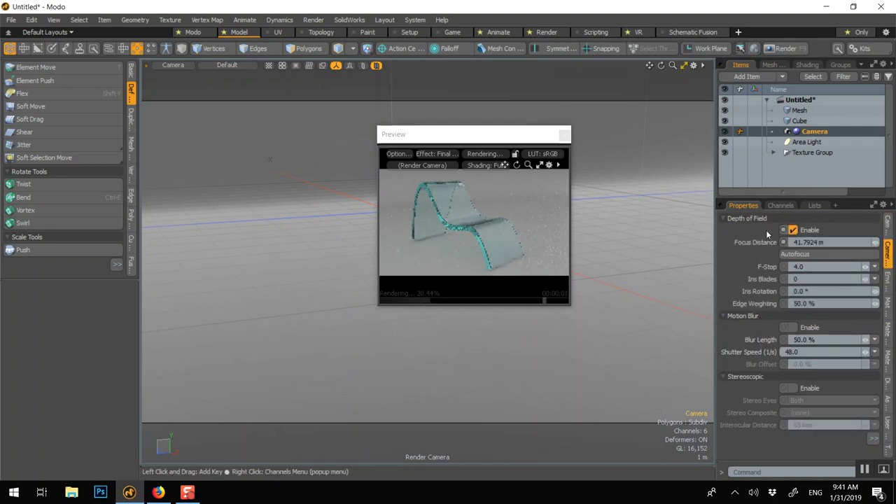
{"action": "left_click", "coordinate": [801, 256]}
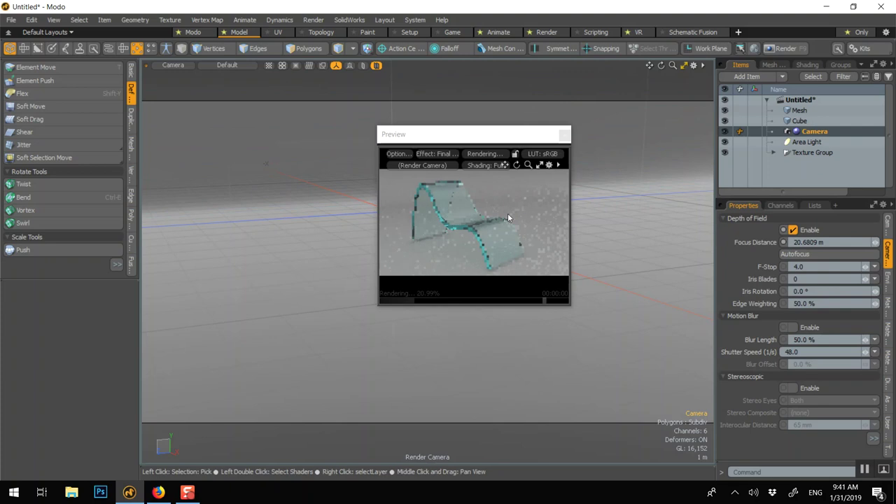
{"action": "left_click", "coordinate": [481, 217]}
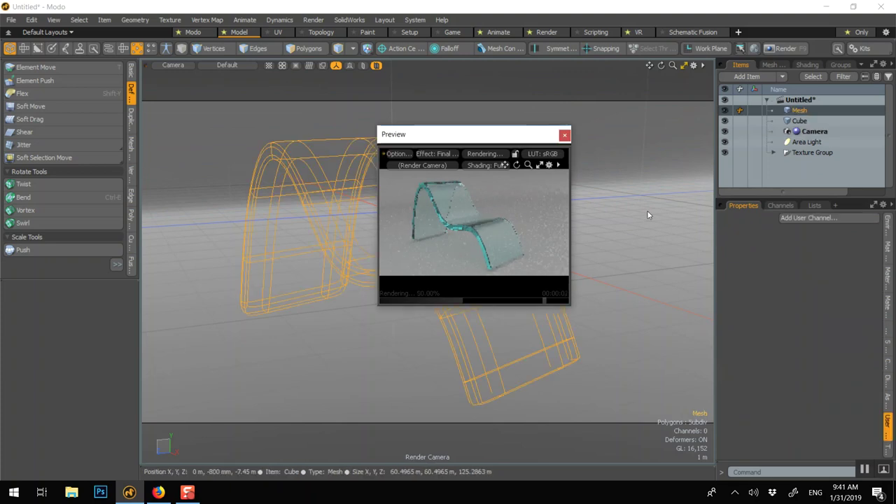
- Turn off depth of field on the Camera
{"action": "left_click", "coordinate": [808, 131]}
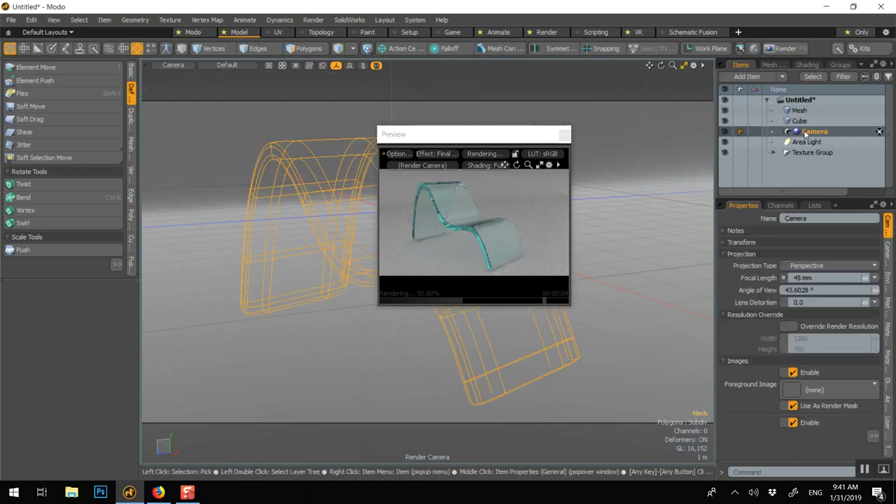
{"action": "left_click", "coordinate": [890, 261]}
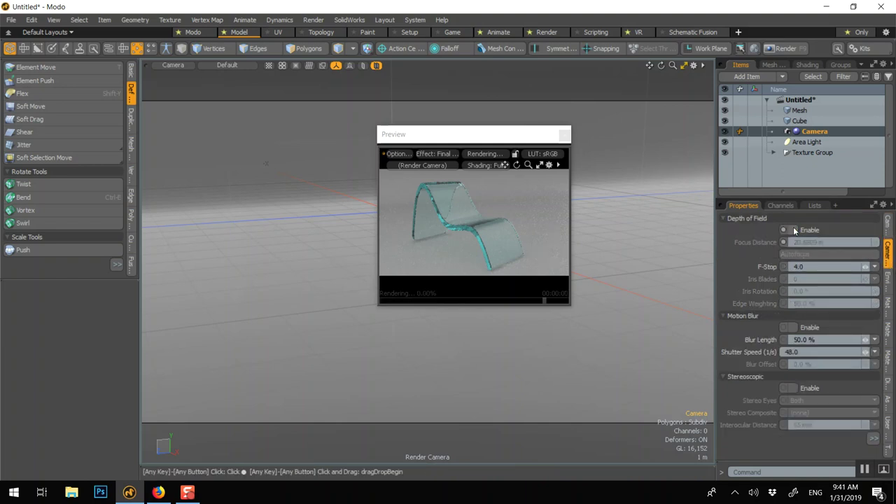
- On the Render item, change the frame's resolution unit to inches and set the DPI to 220
{"action": "left_click", "coordinate": [806, 64]}
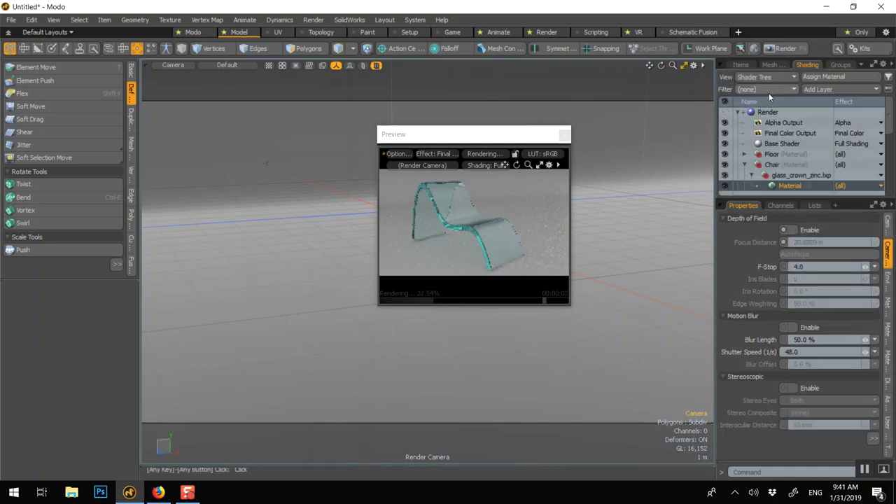
{"action": "left_click", "coordinate": [769, 114]}
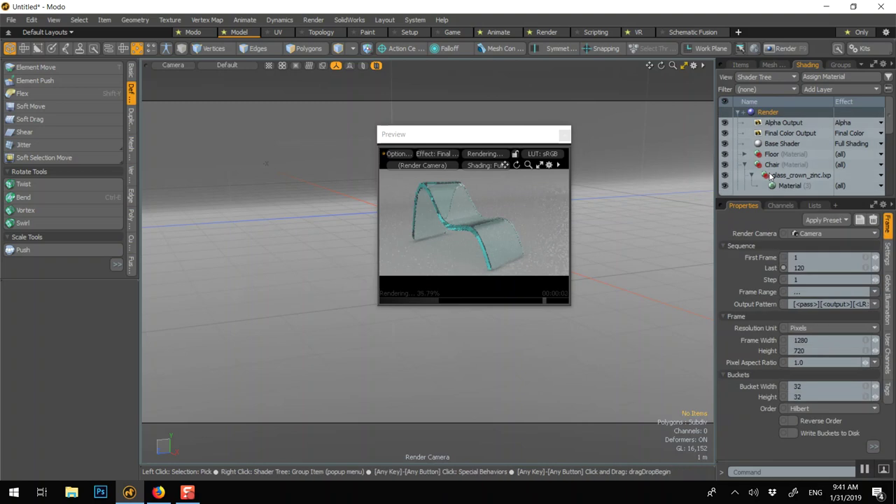
{"action": "left_click", "coordinate": [811, 328]}
{"action": "left_click", "coordinate": [797, 337]}
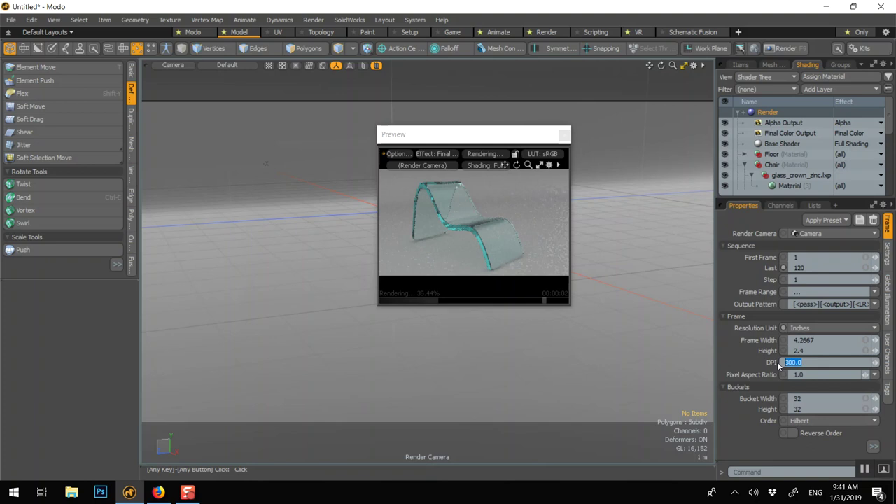
{"action": "type", "text": "220"}
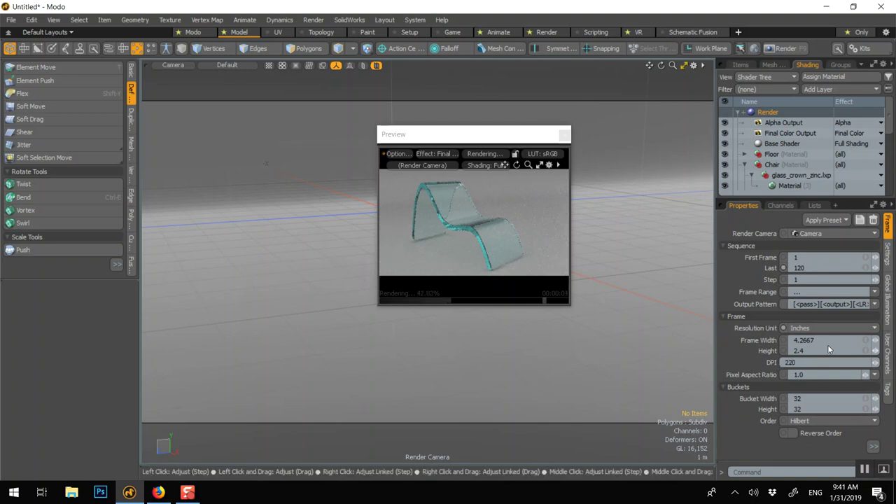
{"action": "key", "text": "Return"}
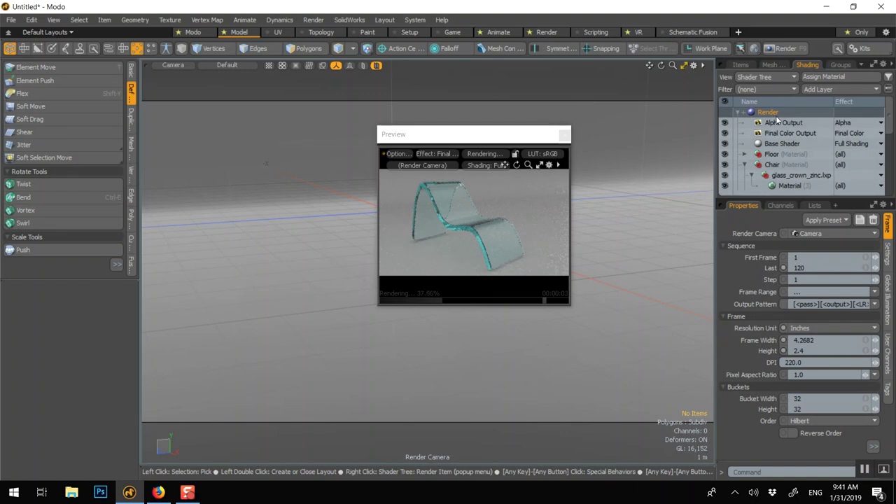
- In the Render item's quality settings, review the reflection depth and shading rate and choose 8 Samples/Pixel antialiasing
{"action": "left_click", "coordinate": [887, 248]}
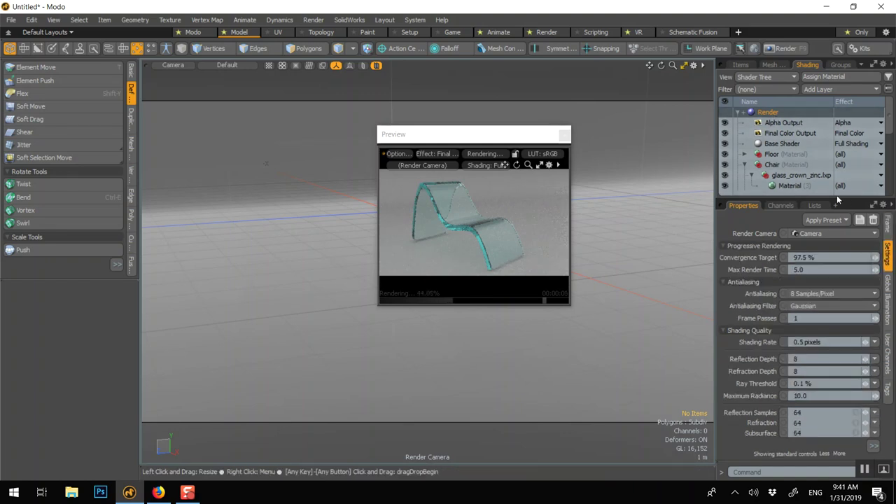
{"action": "left_click_drag", "start_coordinate": [812, 199], "coordinate": [812, 125]}
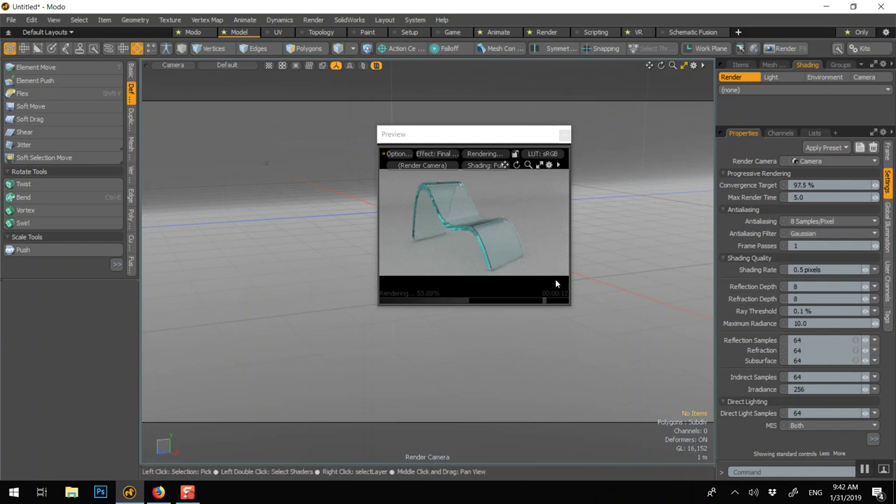
{"action": "left_click", "coordinate": [795, 286]}
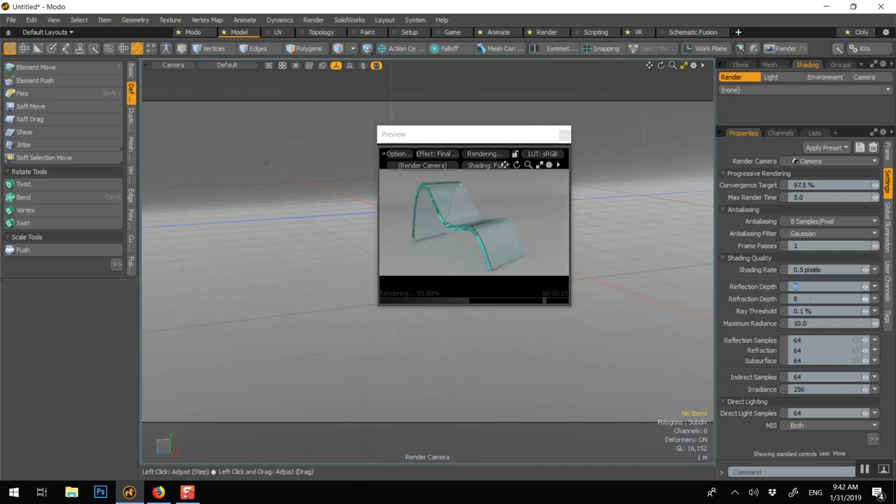
{"action": "key", "text": "Tab"}
{"action": "left_click", "coordinate": [806, 270]}
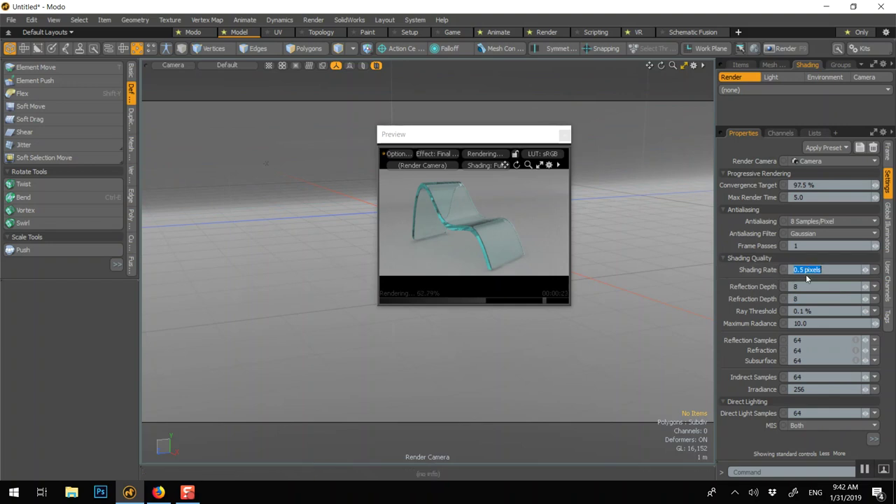
{"action": "left_click", "coordinate": [799, 222]}
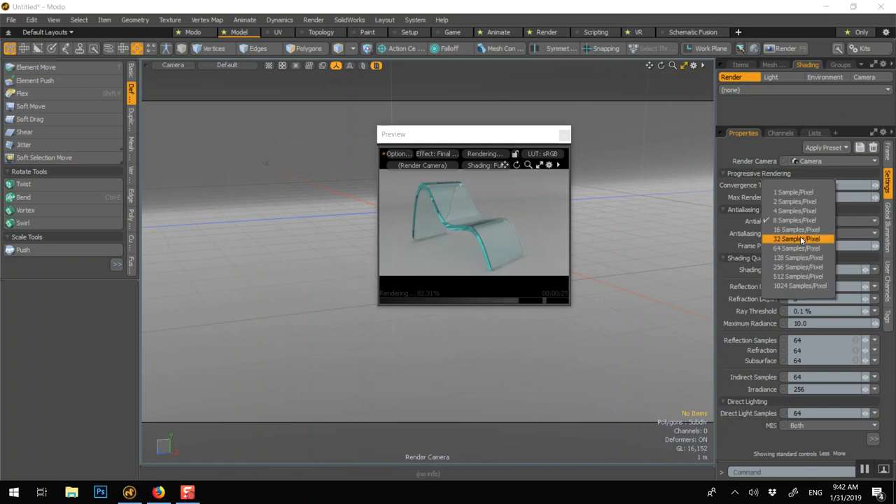
{"action": "left_click", "coordinate": [801, 222]}
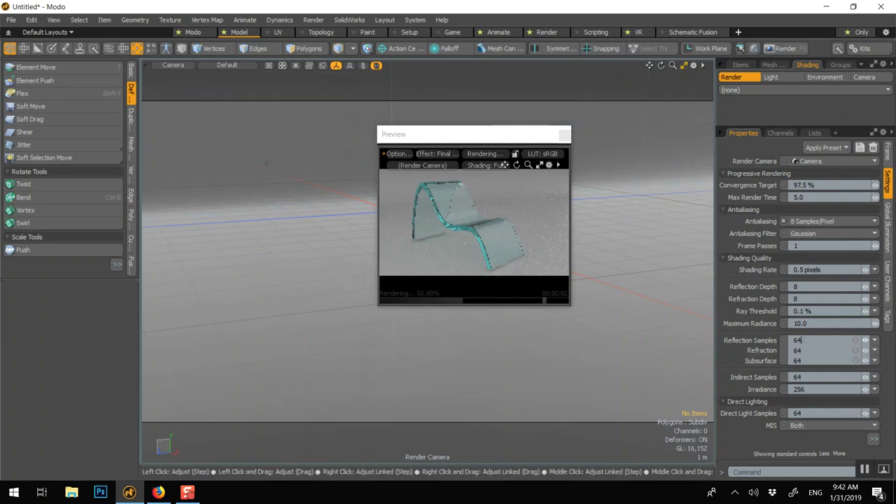
- Set the render's reflection samples and refraction samples to 256 each
{"action": "left_click_drag", "start_coordinate": [801, 340], "coordinate": [758, 344]}
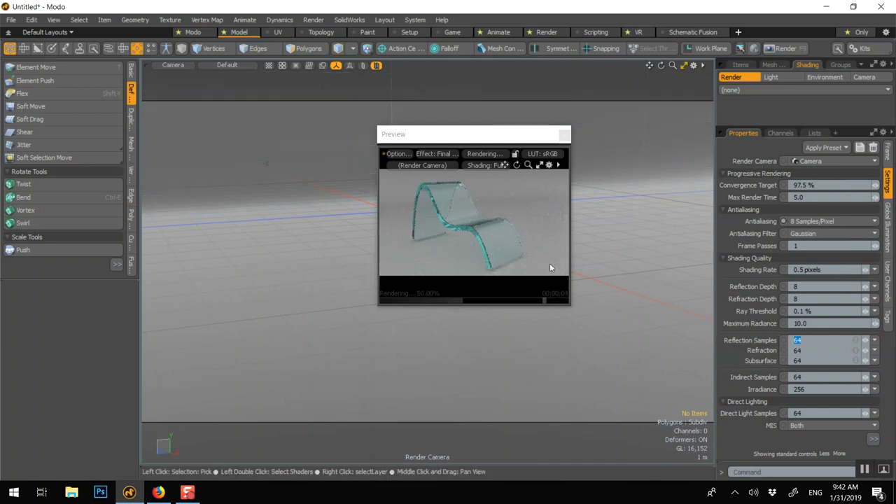
{"action": "type", "text": "25"}
{"action": "key", "text": "Return"}
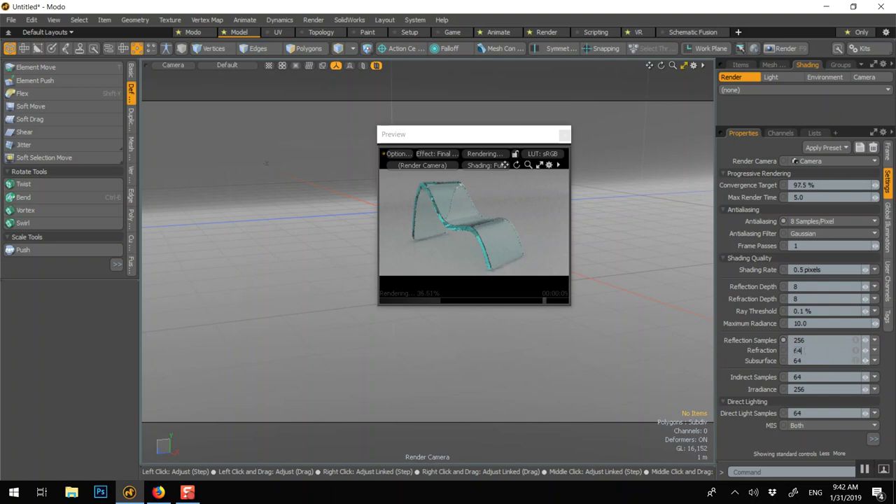
{"action": "left_click_drag", "start_coordinate": [802, 350], "coordinate": [751, 353]}
{"action": "type", "text": "256"}
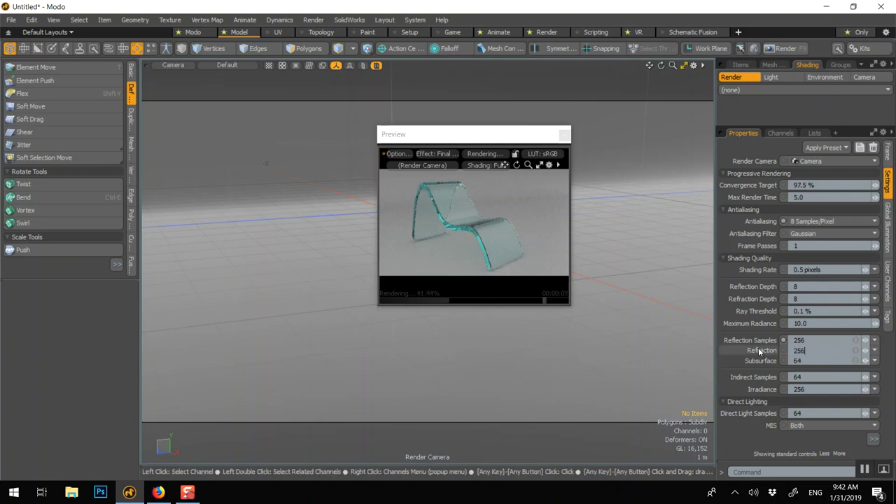
{"action": "key", "text": "Return"}
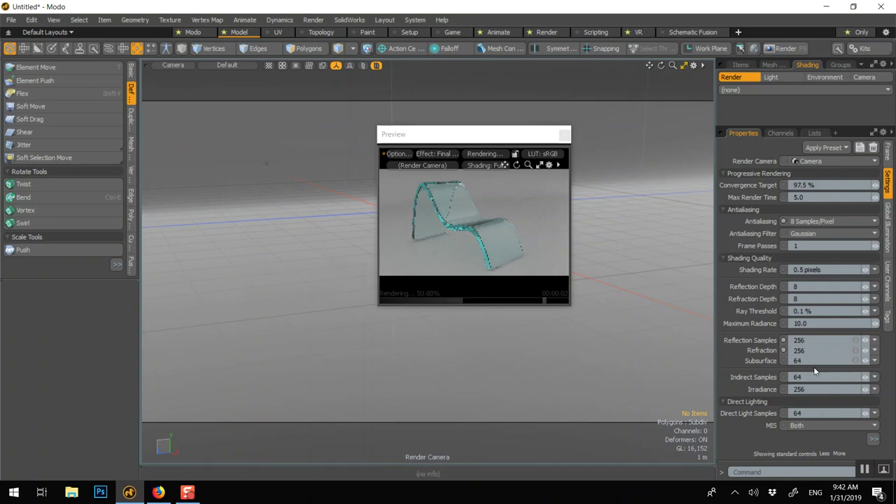
- Set the render's direct light samples to 256
{"action": "left_click", "coordinate": [809, 341]}
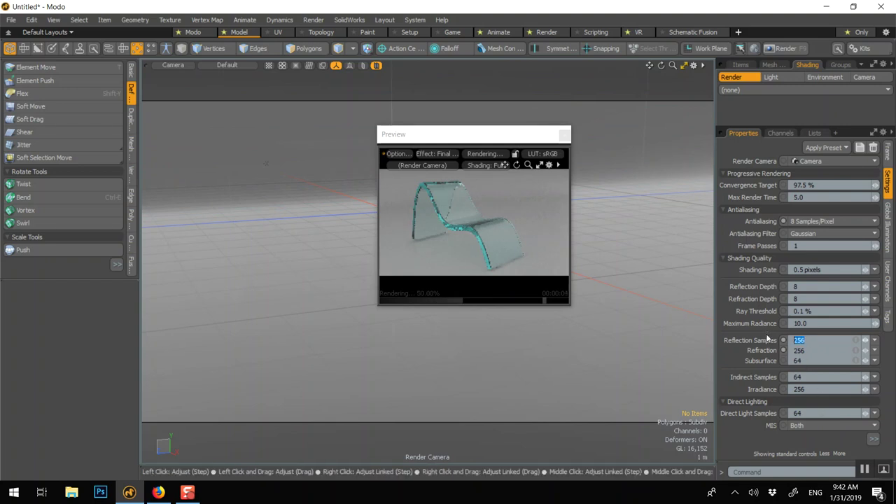
{"action": "left_click", "coordinate": [809, 412]}
{"action": "type", "text": "25"}
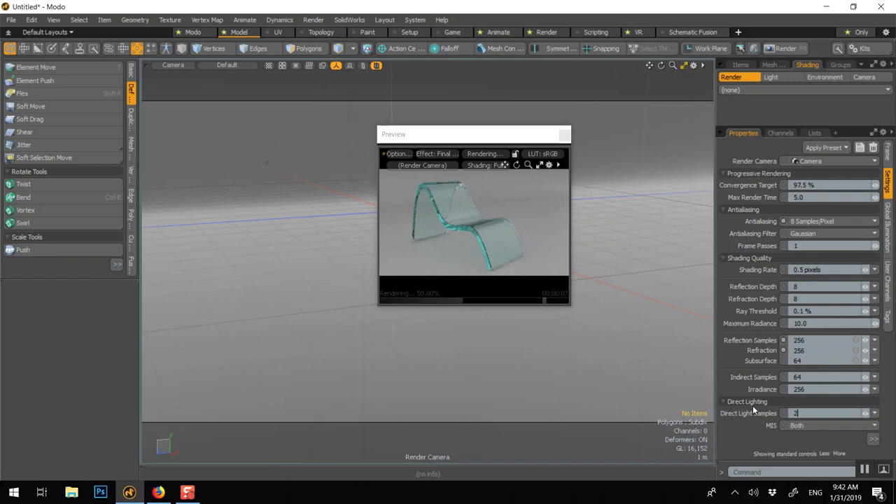
{"action": "type", "text": "6"}
{"action": "key", "text": "Return"}
- Close the render preview and start the full render of the scene
{"action": "left_click", "coordinate": [564, 136]}
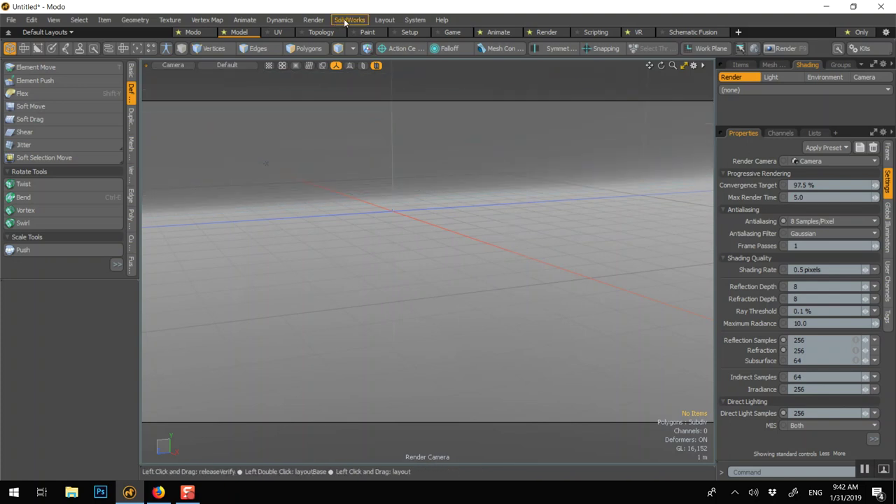
{"action": "left_click", "coordinate": [313, 20]}
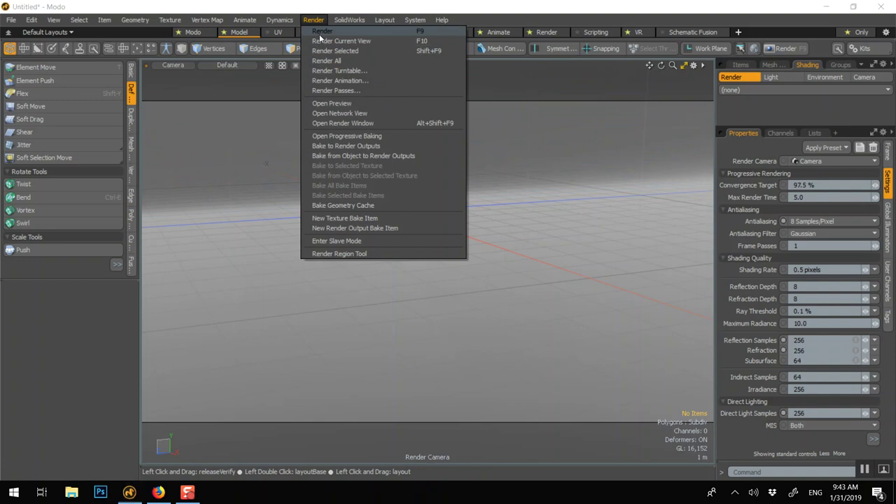
{"action": "left_click", "coordinate": [319, 33]}
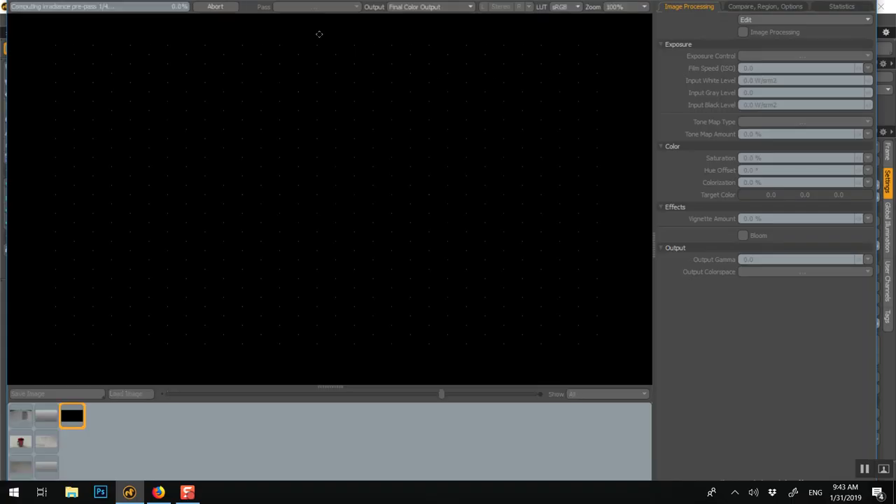